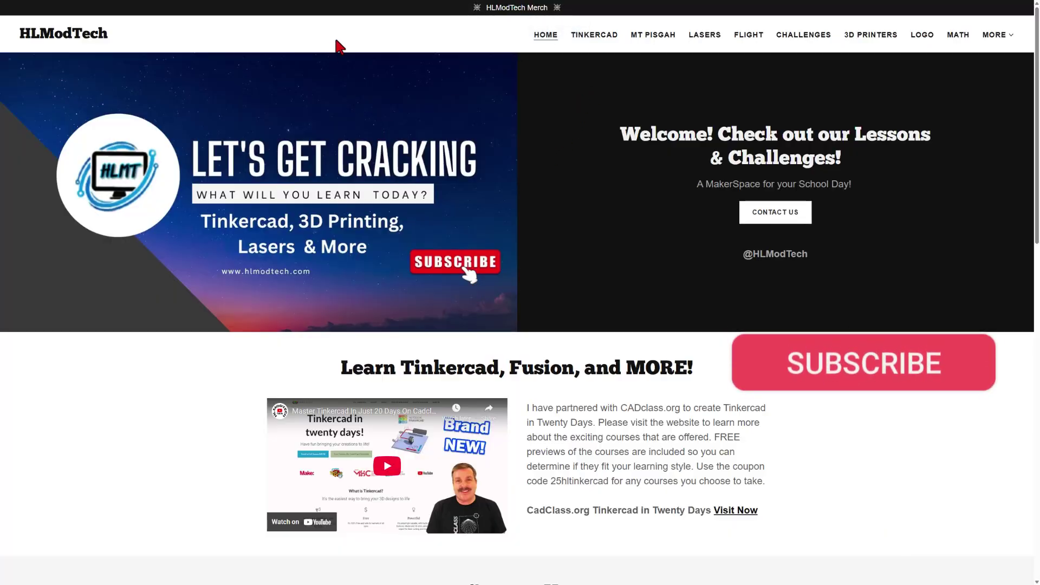
# Go to the HLModTech site's TINKERCAD page with its lesson categories and beginner projects
pyautogui.click(587, 34)
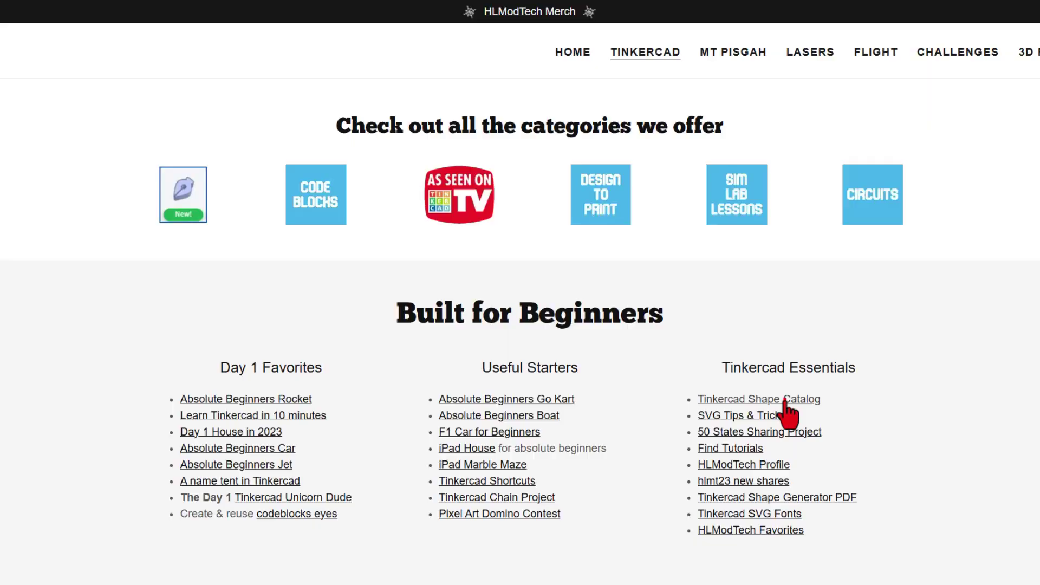
# Open a copy of the Shape Catalog Master and inspect the Polygon, Half Sphere, Torus and Tube entries
pyautogui.click(785, 401)
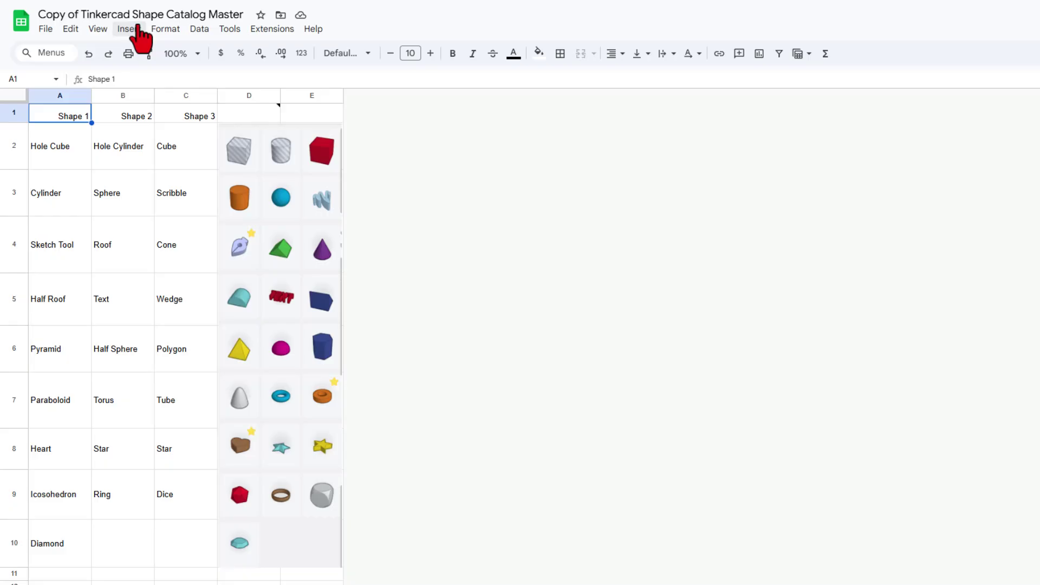
pyautogui.click(165, 351)
pyautogui.click(114, 350)
pyautogui.click(112, 402)
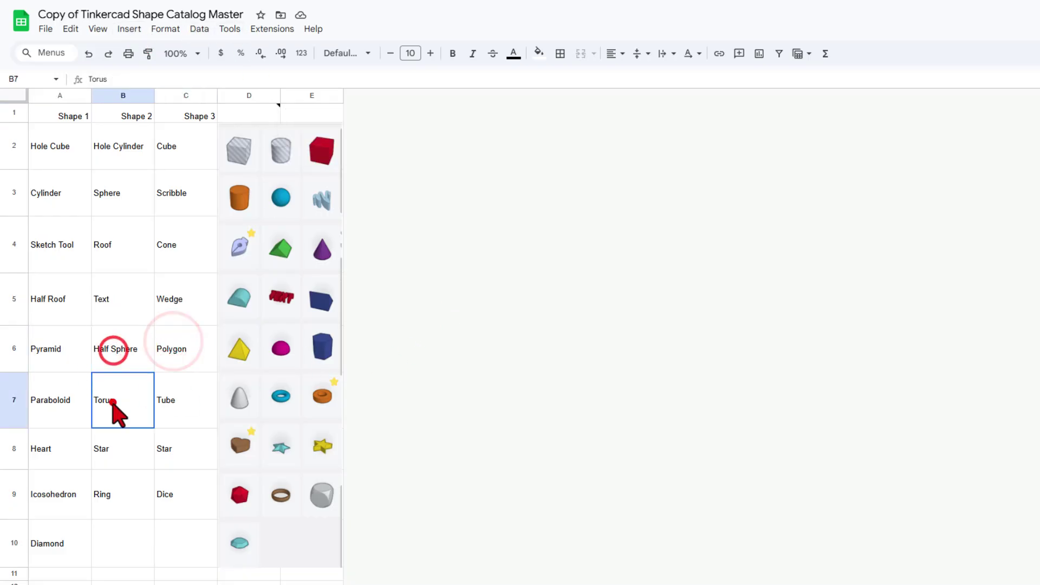
pyautogui.click(172, 404)
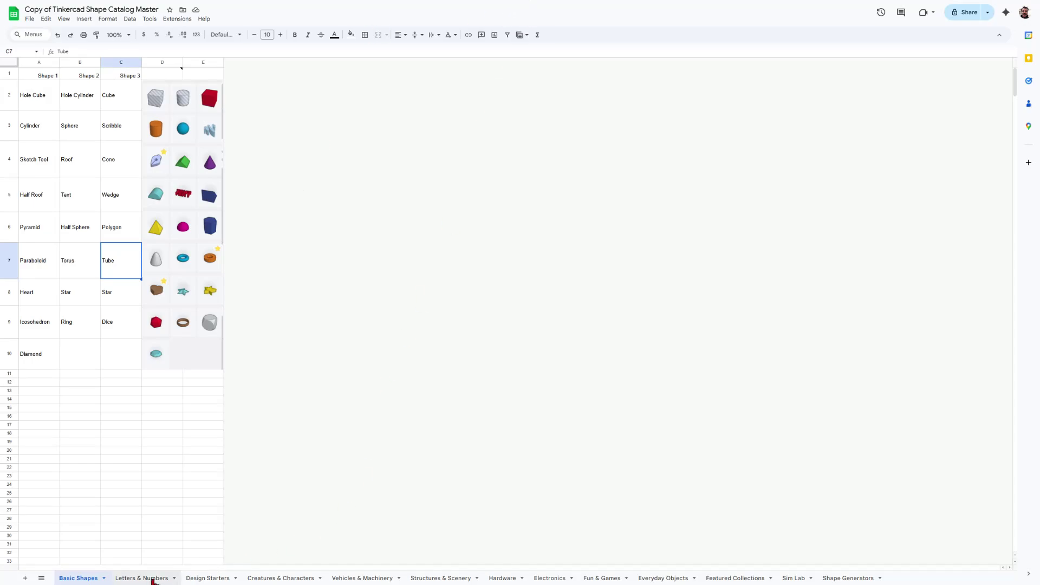
# Browse the Design Starters and Creatures & Characters sheets, then go to the Vehicles & Machinery sheet
pyautogui.click(216, 579)
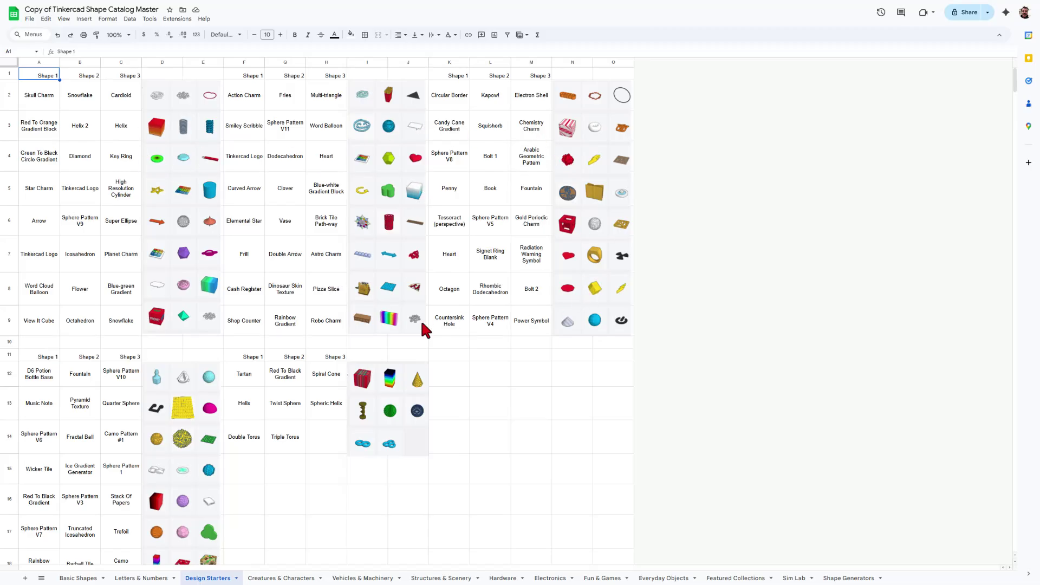
pyautogui.click(279, 579)
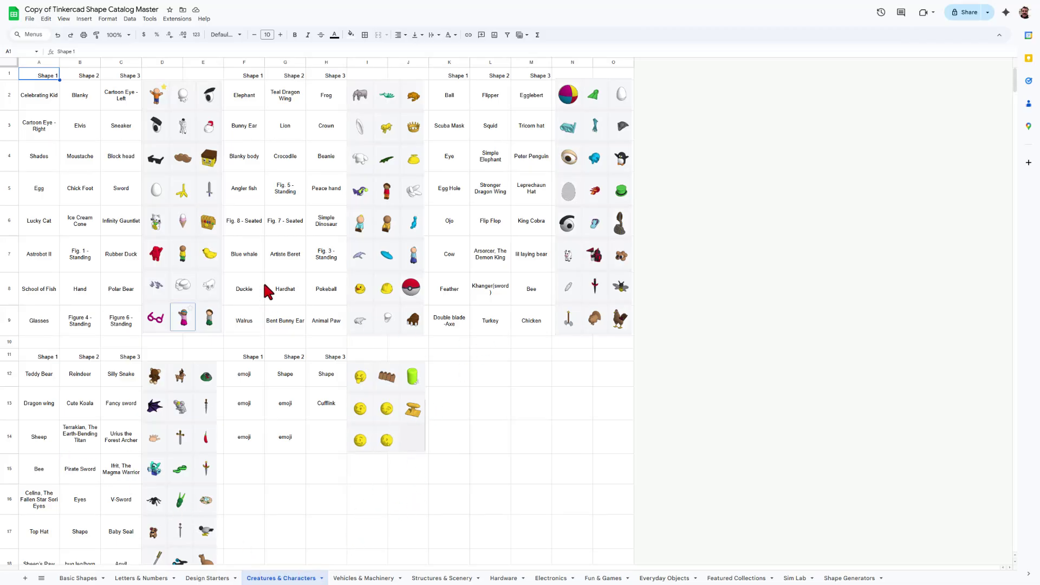
pyautogui.click(361, 191)
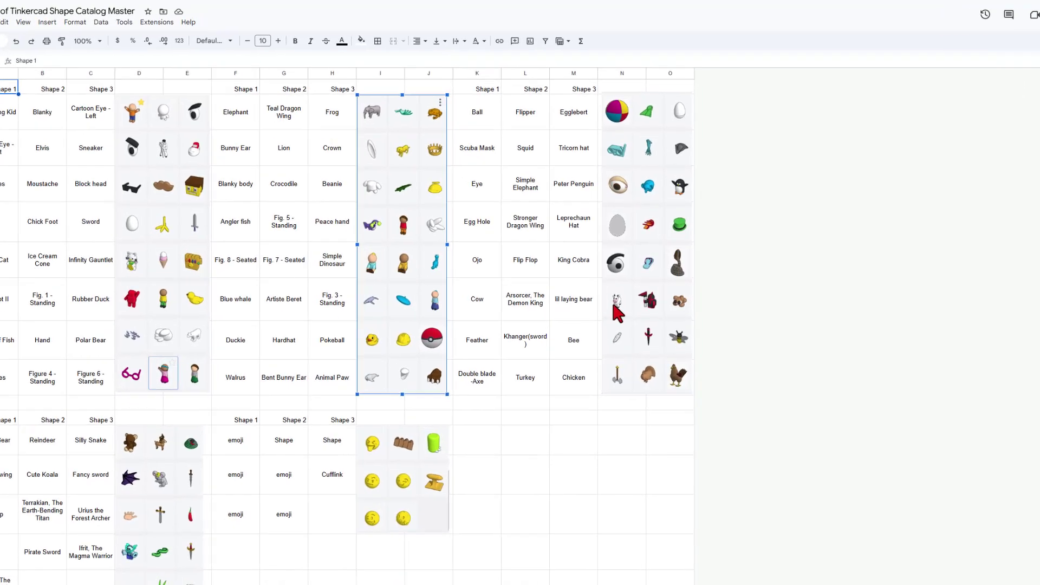
pyautogui.click(614, 307)
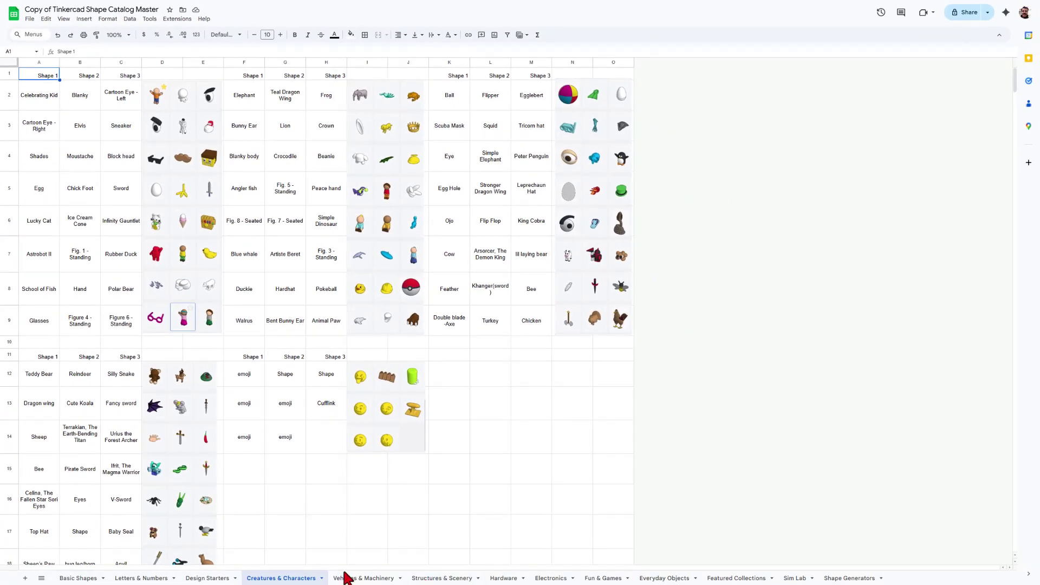
pyautogui.click(350, 579)
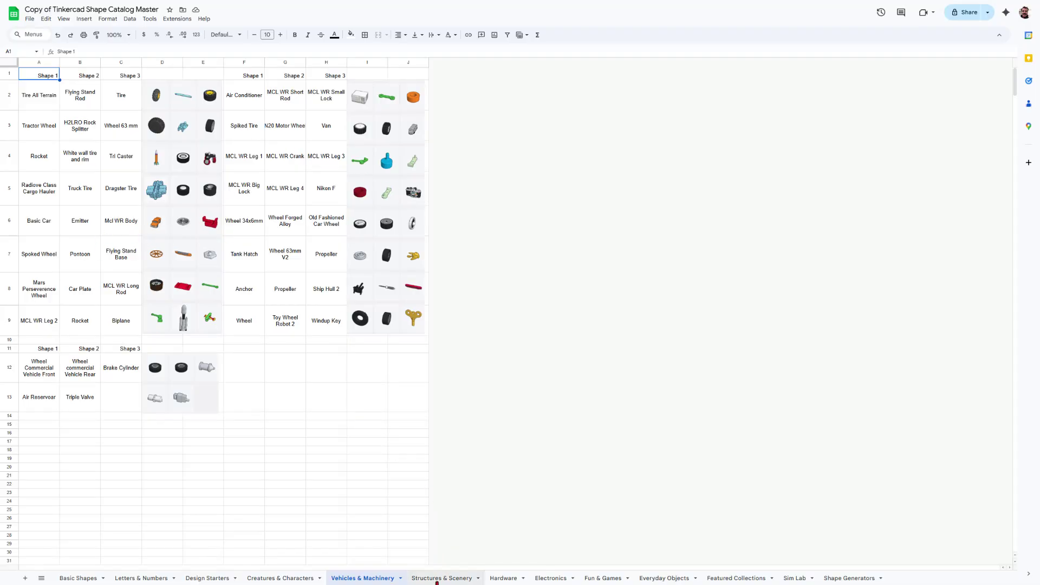
# Switch to the Structures & Scenery sheet and scroll through its entries
pyautogui.click(441, 578)
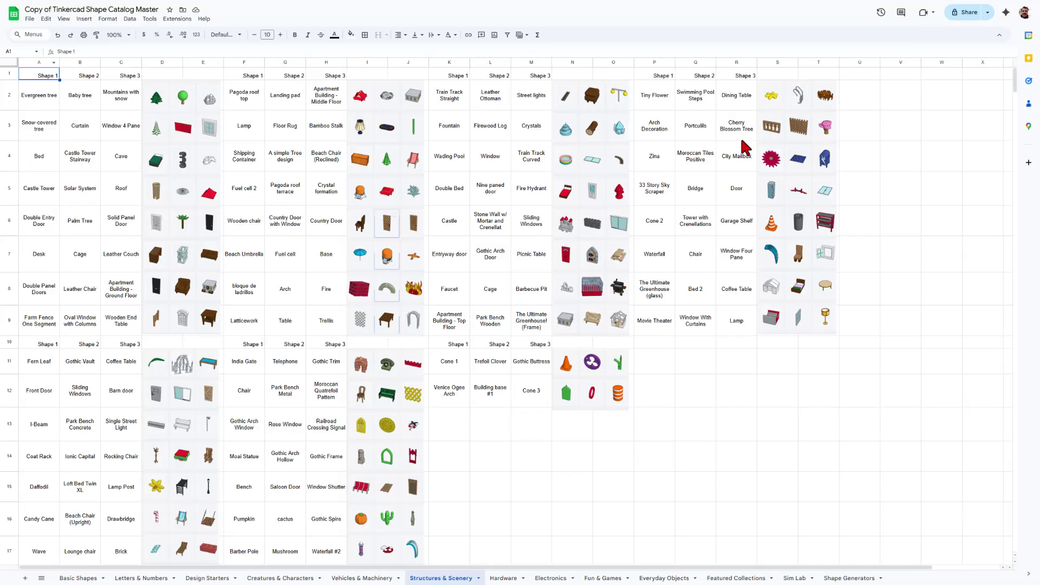
pyautogui.scroll(-1, 820, 236)
pyautogui.scroll(1, 242, 119)
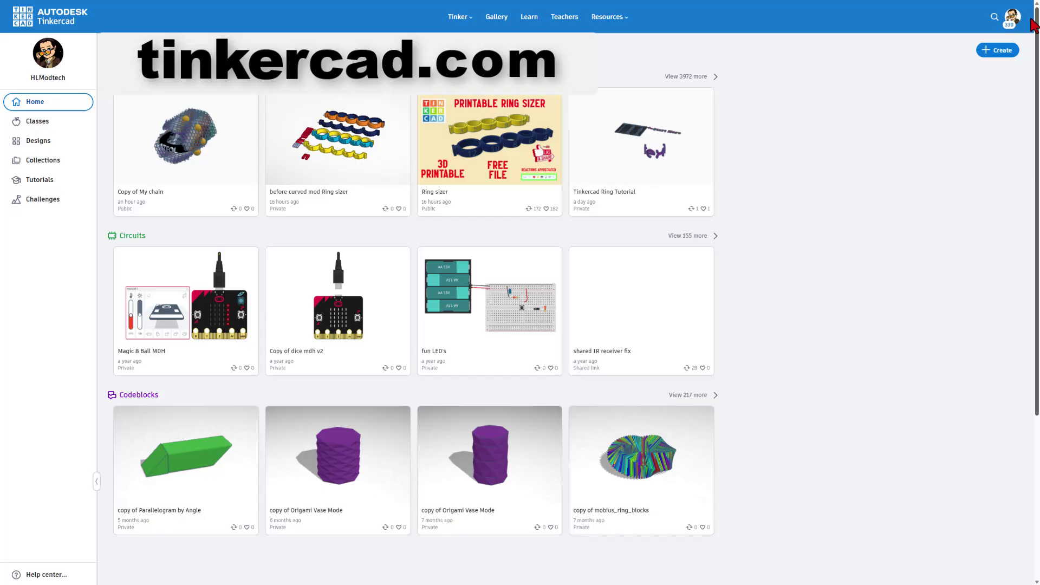
# Start a new 3D design and rename it 'fun catalog'
pyautogui.click(1012, 19)
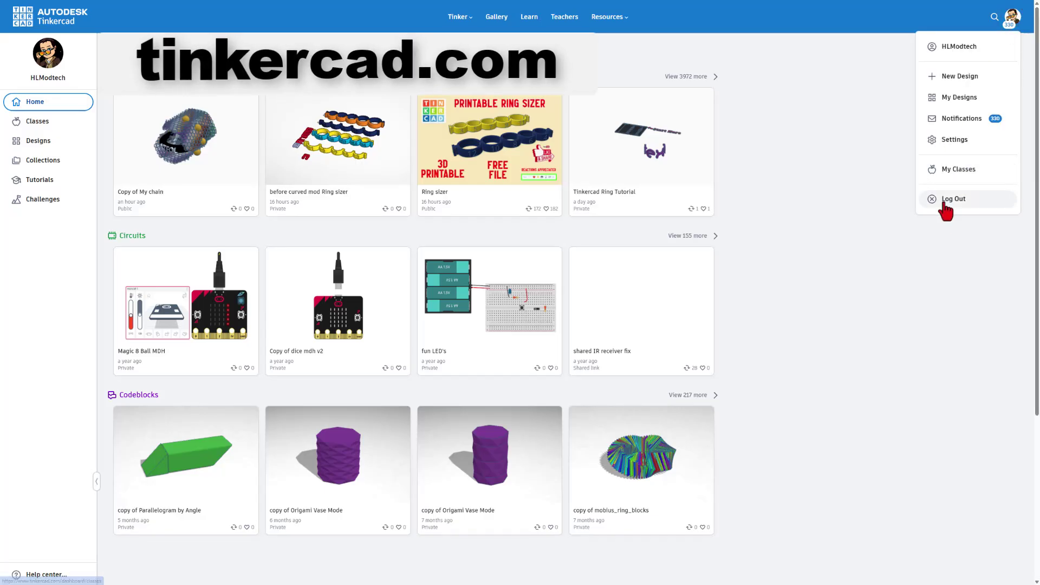
pyautogui.click(838, 155)
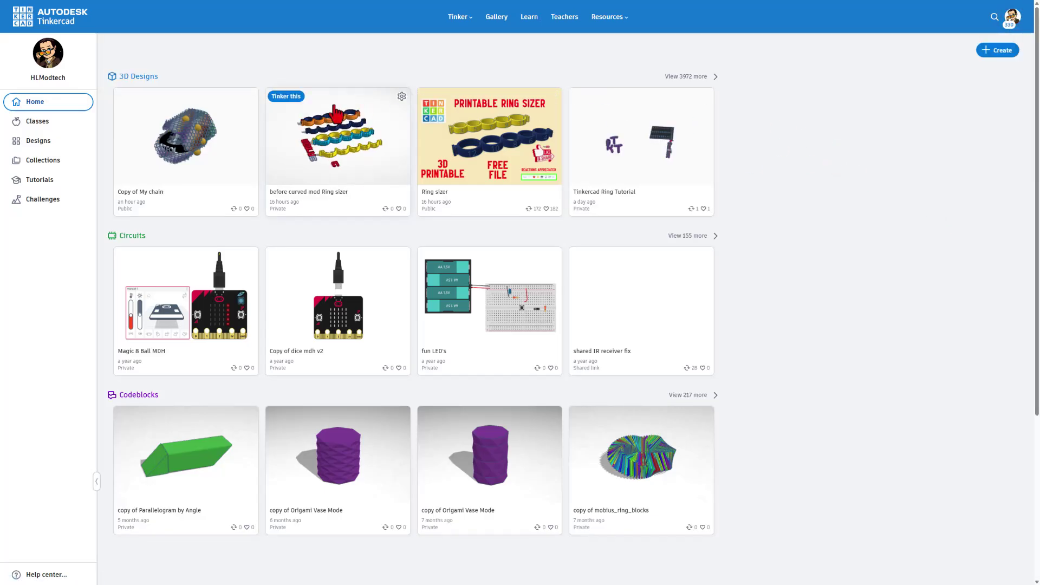
pyautogui.click(988, 51)
pyautogui.click(978, 70)
pyautogui.click(72, 11)
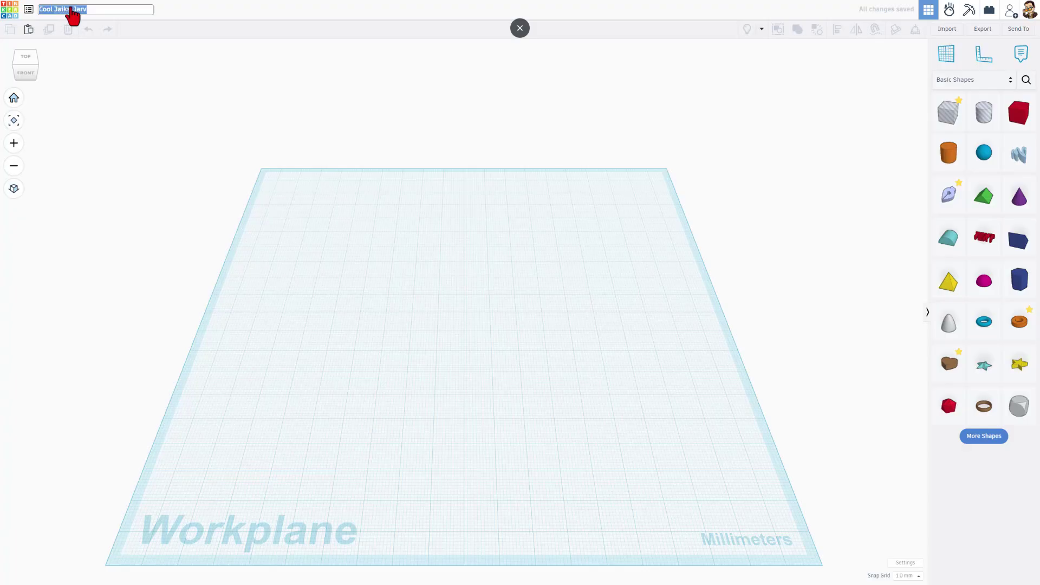
pyautogui.write('fun catalog')
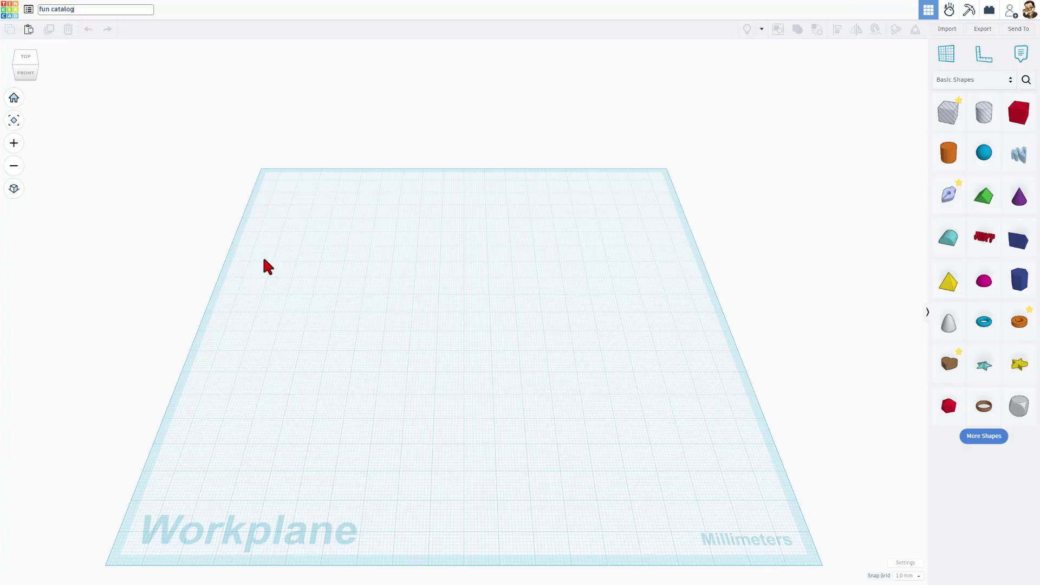
pyautogui.click(415, 293)
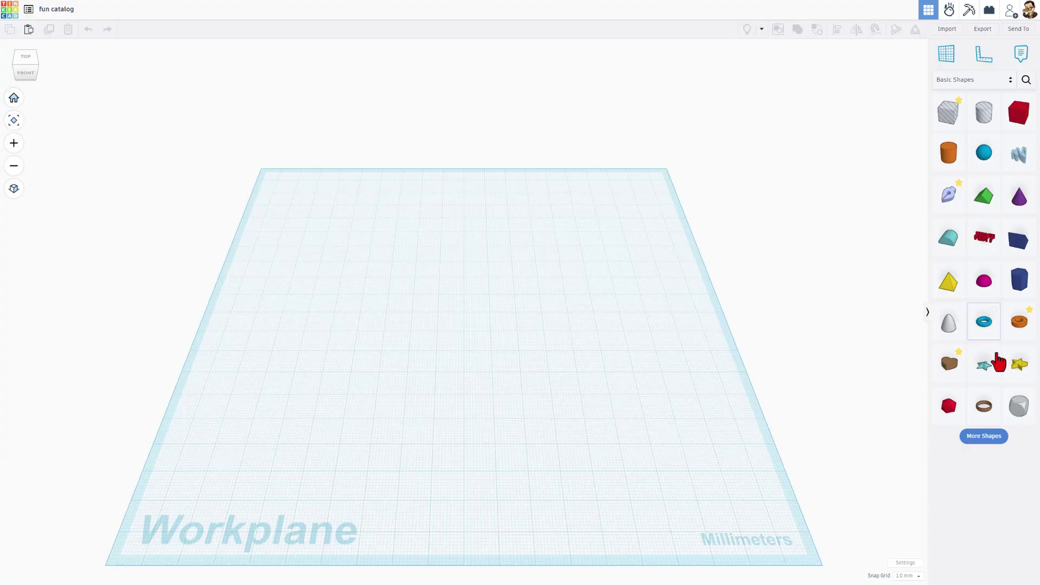
# Place a Diamond from the basic shapes' More Shapes on the workplane, then return to the dashboard
pyautogui.click(984, 437)
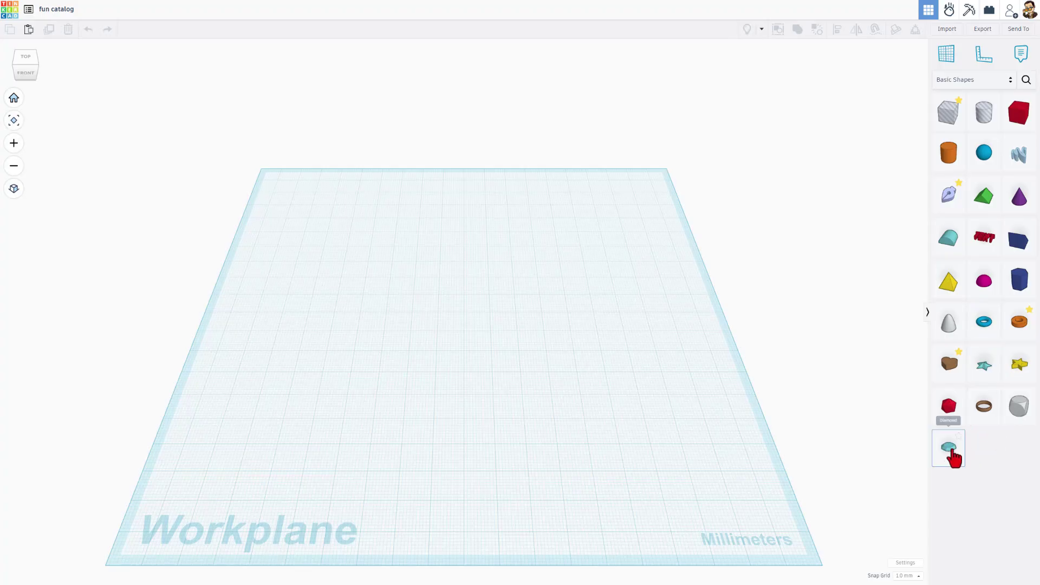
pyautogui.click(951, 454)
pyautogui.click(551, 330)
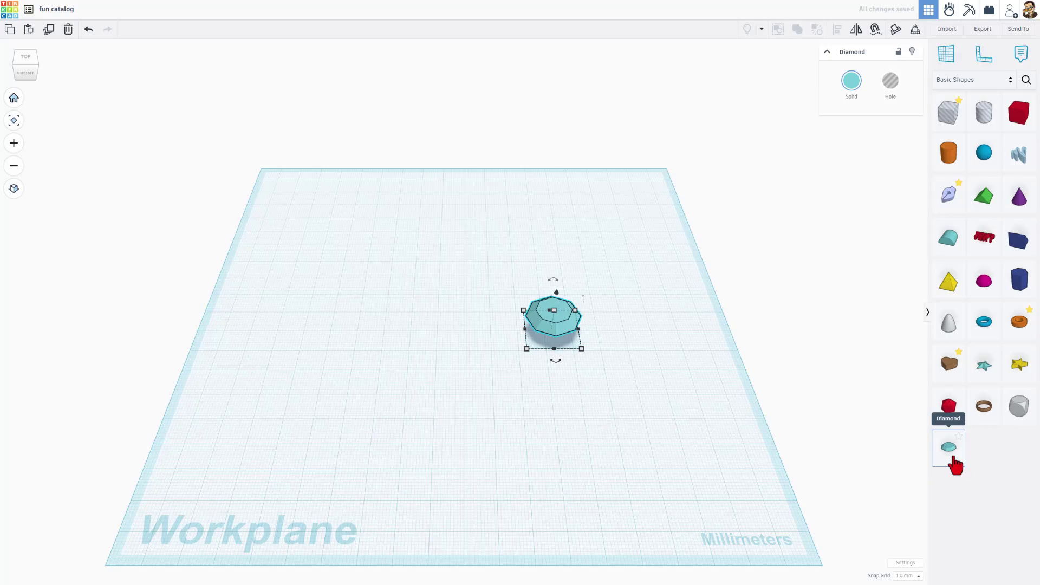
pyautogui.moveTo(627, 449); pyautogui.dragTo(657, 445, button='right')
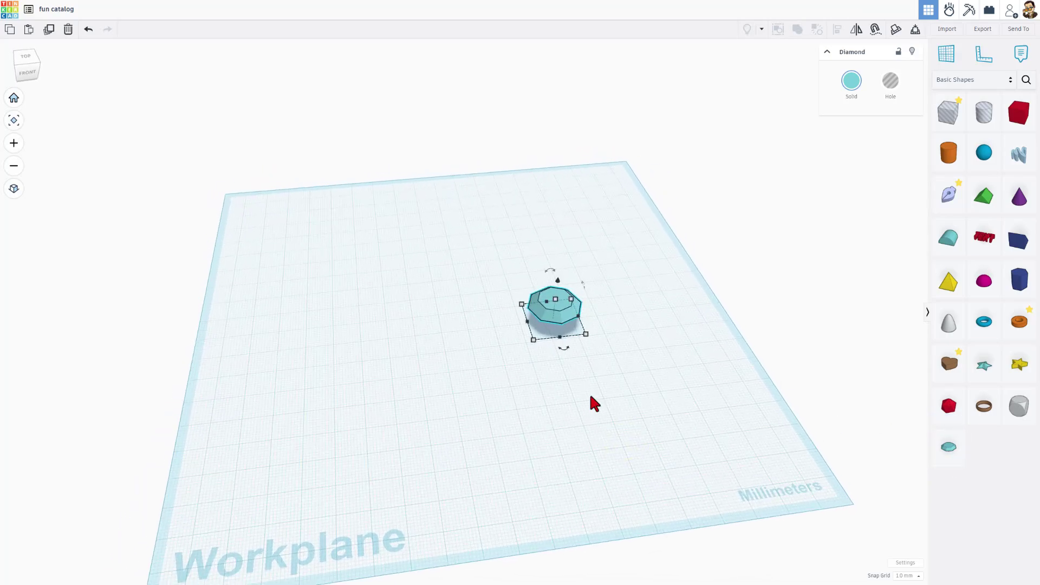
pyautogui.click(18, 18)
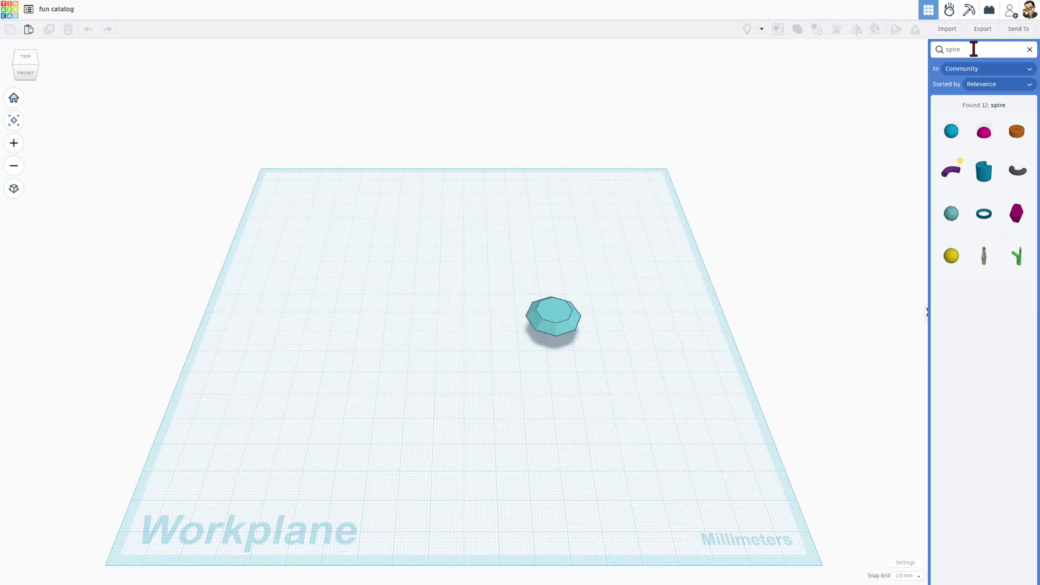
# Drop the community Gothic Spire and snap it onto the Diamond's surface
pyautogui.click(984, 258)
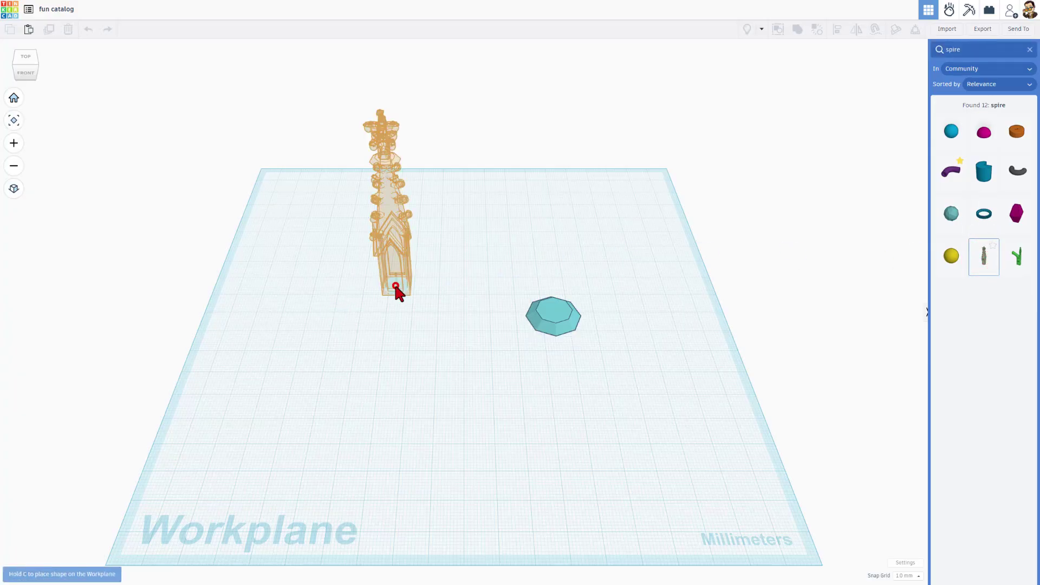
pyautogui.click(393, 291)
pyautogui.moveTo(433, 341)
pyautogui.mouseDown(button='right')
pyautogui.moveTo(522, 314)
pyautogui.moveTo(435, 325)
pyautogui.mouseUp(button='right')
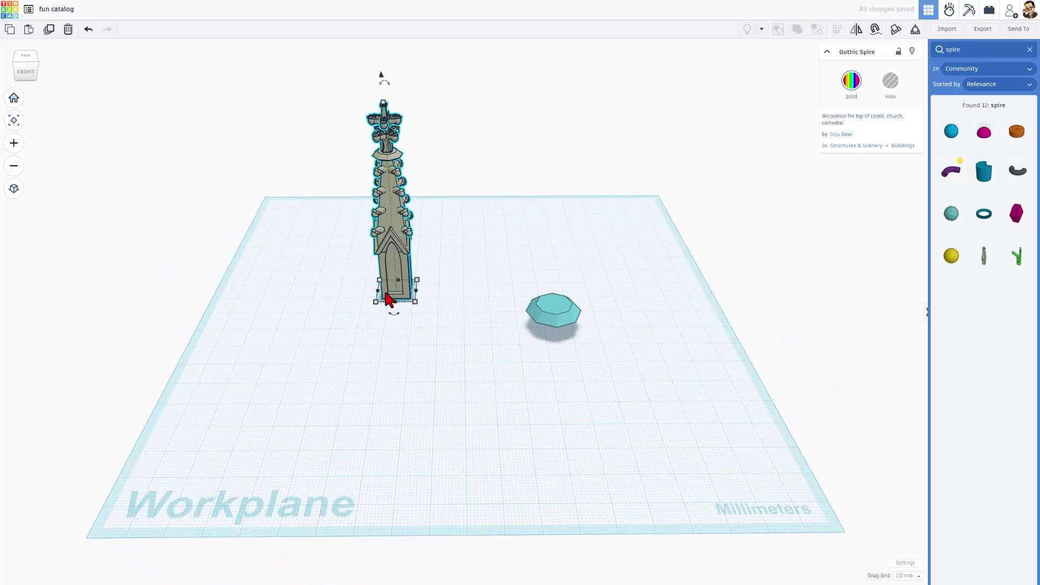
pyautogui.moveTo(383, 261); pyautogui.dragTo(557, 301)
pyautogui.press('c')
pyautogui.press('c')
pyautogui.moveTo(557, 302); pyautogui.dragTo(529, 377, button='right')
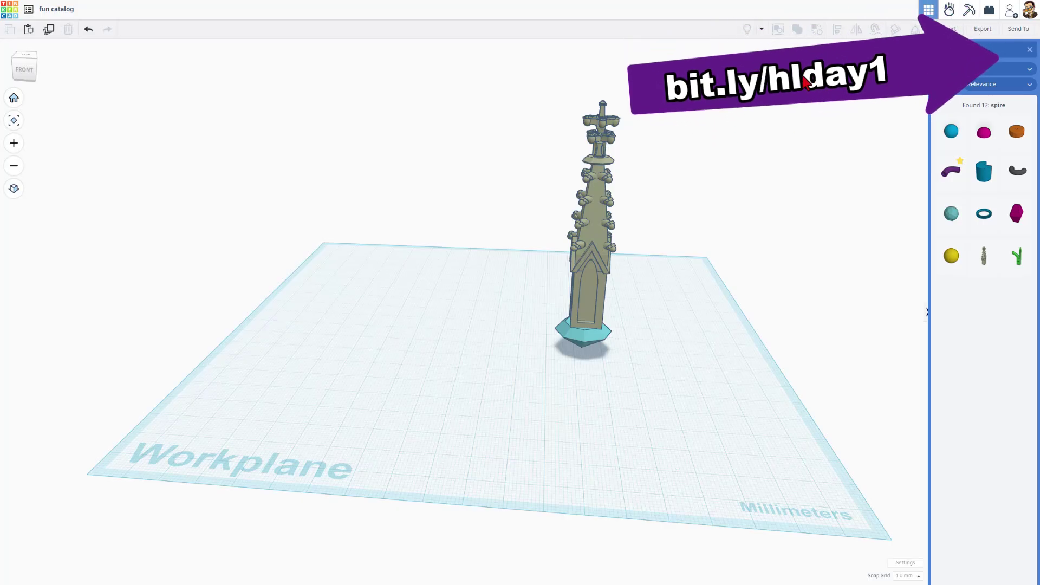
pyautogui.moveTo(377, 370)
pyautogui.mouseDown(button='right')
pyautogui.moveTo(425, 372)
pyautogui.moveTo(344, 356)
pyautogui.moveTo(332, 369)
pyautogui.moveTo(383, 369)
pyautogui.mouseUp(button='right')
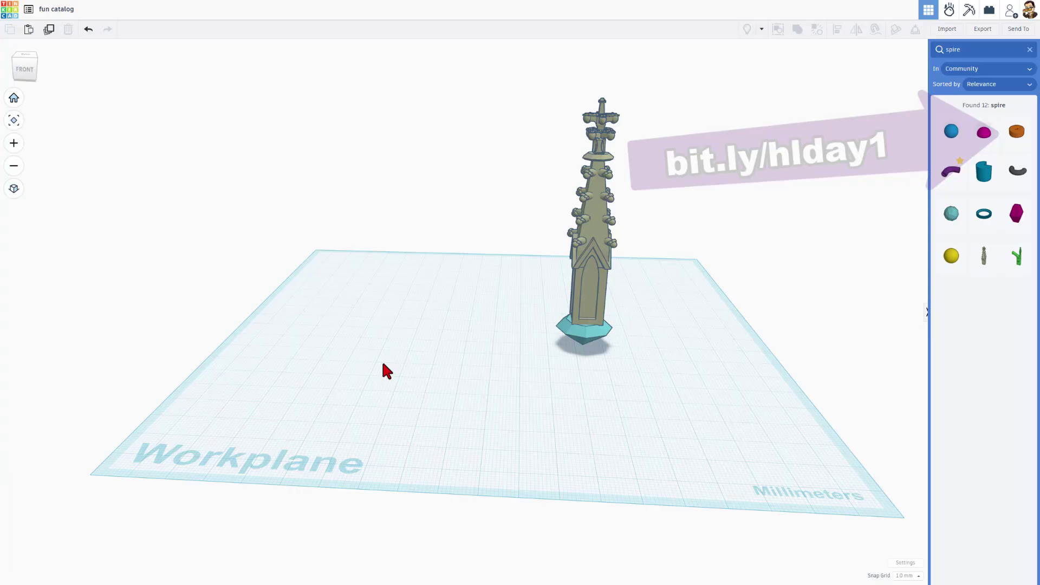
# Place a Structures & Scenery Beach Chair left of the spire and scale it uniformly to 19 mm
pyautogui.click(1030, 50)
pyautogui.click(978, 76)
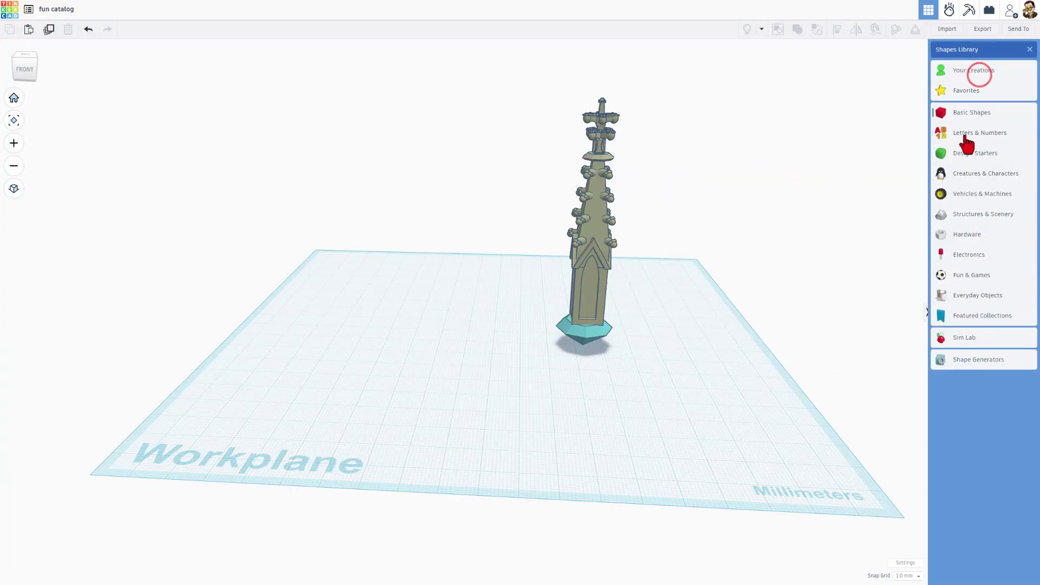
pyautogui.click(968, 216)
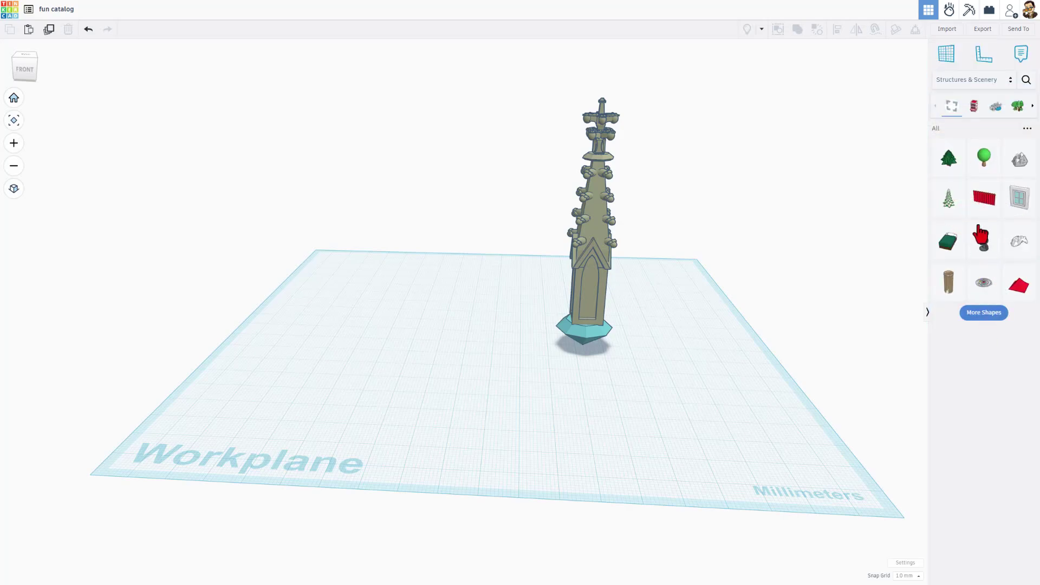
pyautogui.click(987, 319)
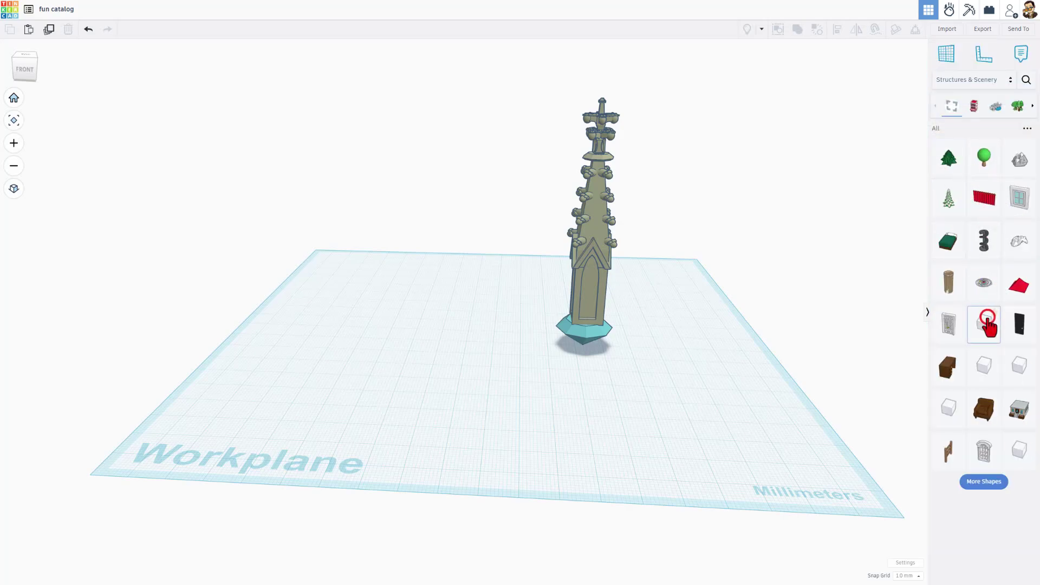
pyautogui.click(987, 482)
pyautogui.scroll(-2, 981, 407)
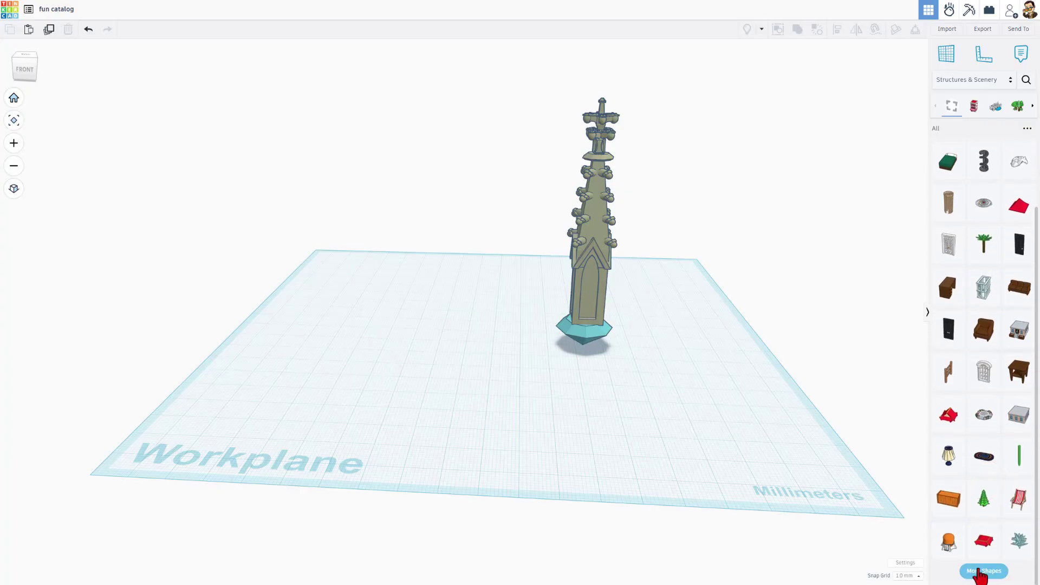
pyautogui.moveTo(1020, 509); pyautogui.dragTo(358, 320)
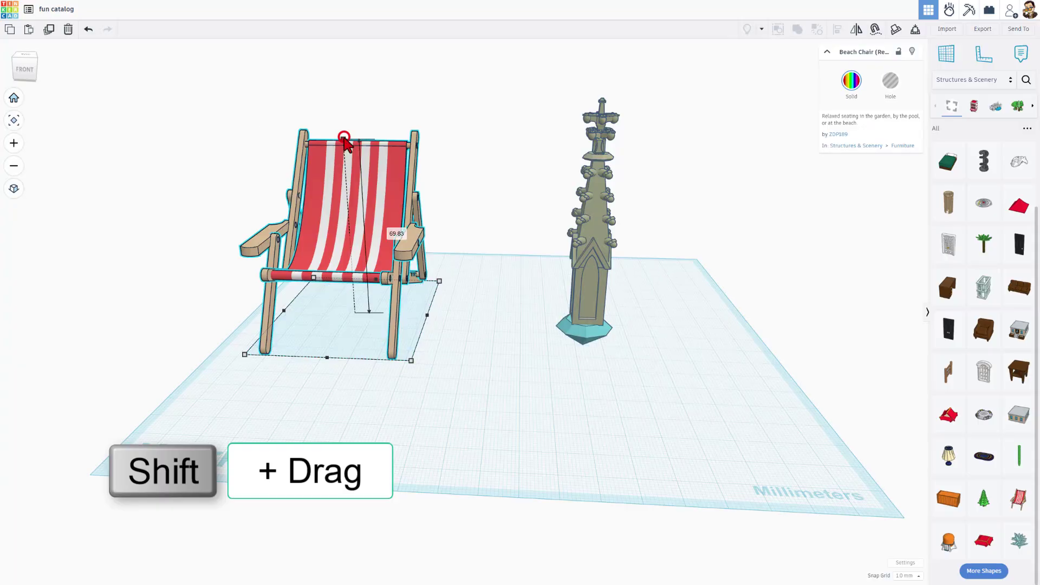
pyautogui.keyDown('shift'); pyautogui.moveTo(344, 140); pyautogui.dragTo(360, 274); pyautogui.keyUp('shift')
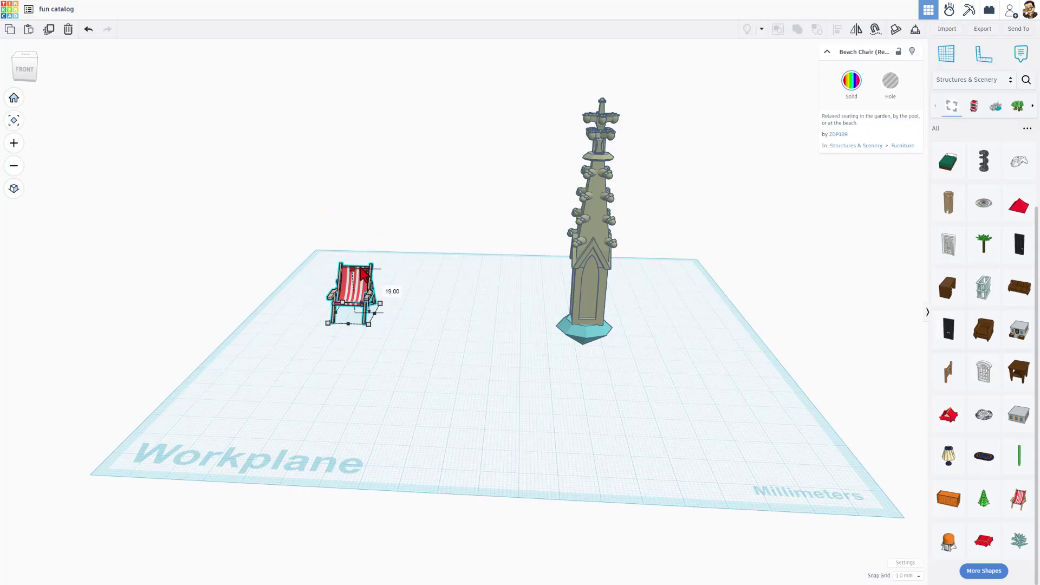
# Place an Apartment Building on the workplane beside the spire
pyautogui.click(403, 352)
pyautogui.click(342, 280)
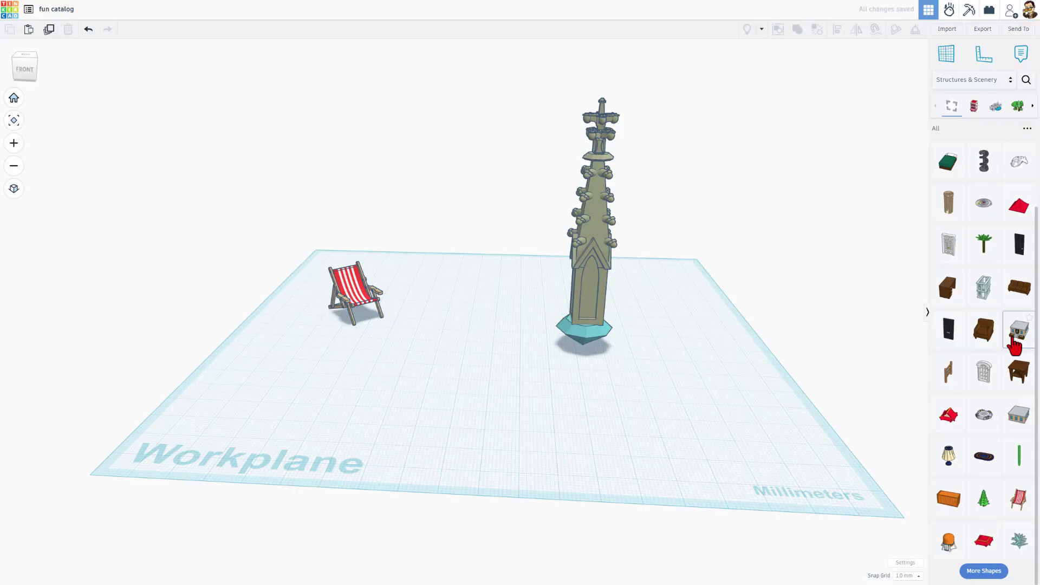
pyautogui.moveTo(1015, 344); pyautogui.dragTo(464, 298)
pyautogui.moveTo(496, 353)
pyautogui.mouseDown(button='right')
pyautogui.moveTo(537, 342)
pyautogui.moveTo(513, 348)
pyautogui.mouseUp(button='right')
pyautogui.moveTo(453, 364); pyautogui.dragTo(485, 379, button='right')
# Add a Leather Chair to the right of the spire and select it
pyautogui.moveTo(980, 344); pyautogui.dragTo(632, 363)
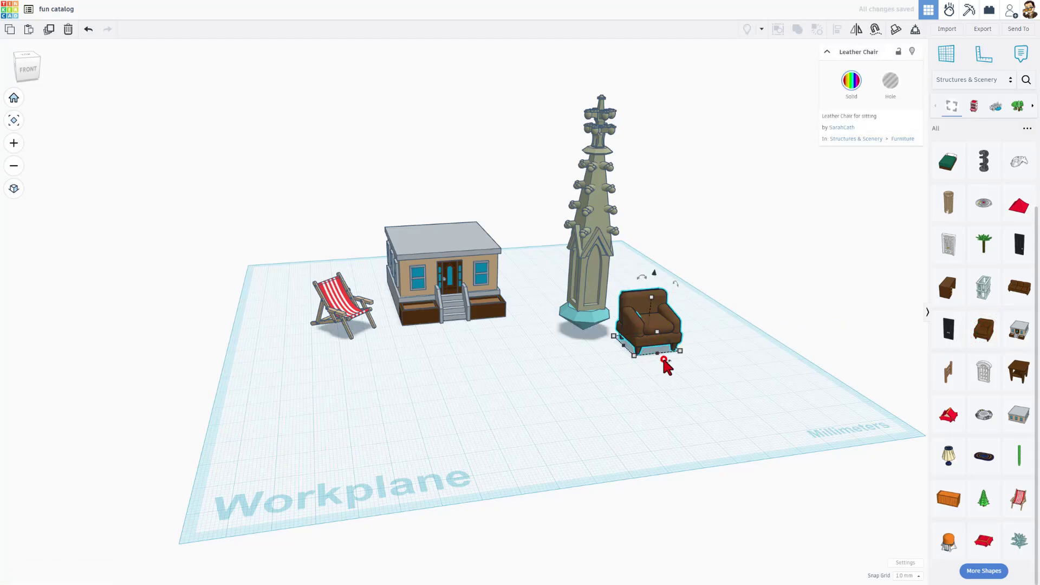
pyautogui.click(656, 327)
pyautogui.click(666, 360)
pyautogui.click(667, 356)
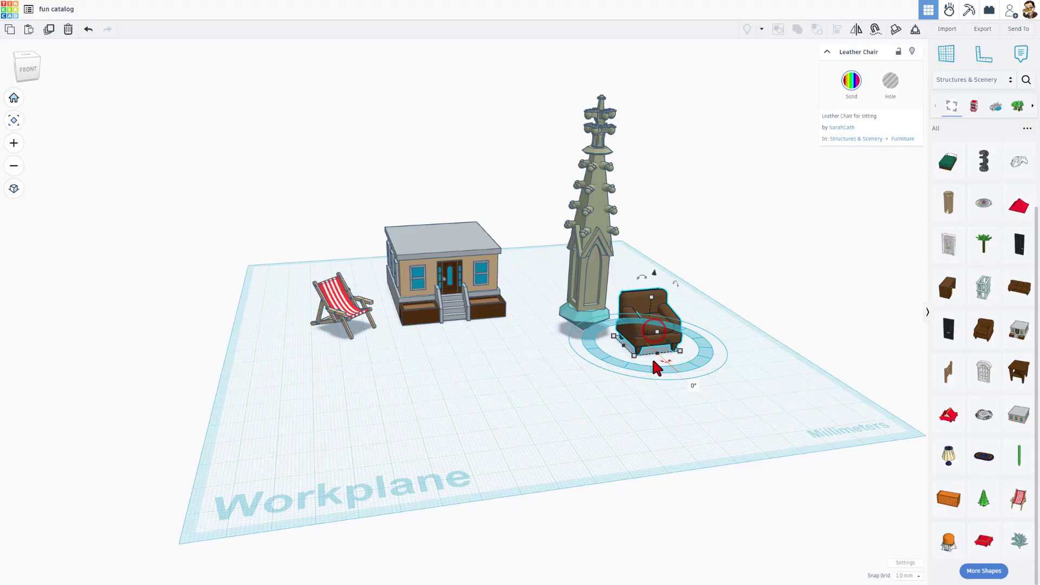
pyautogui.moveTo(625, 360); pyautogui.dragTo(441, 324, button='right')
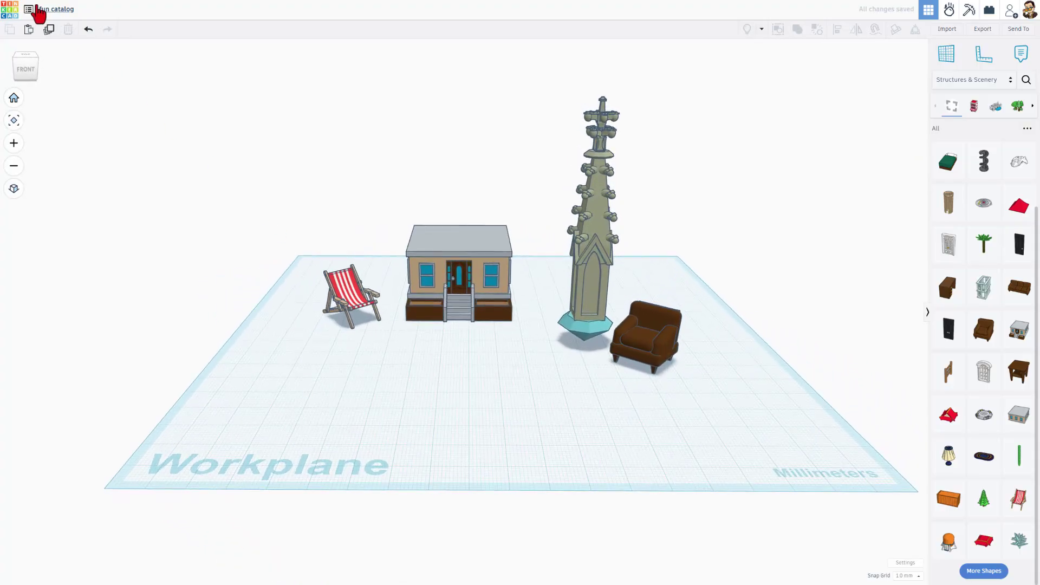
# Open the fun catalog design's Properties from the dashboard and enlarge the description box
pyautogui.click(9, 9)
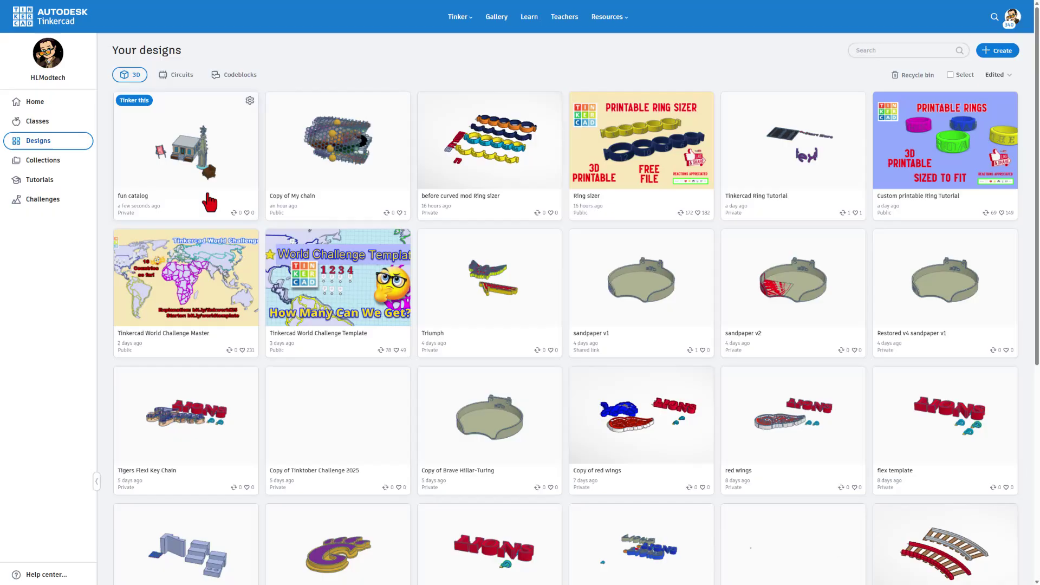
pyautogui.click(250, 101)
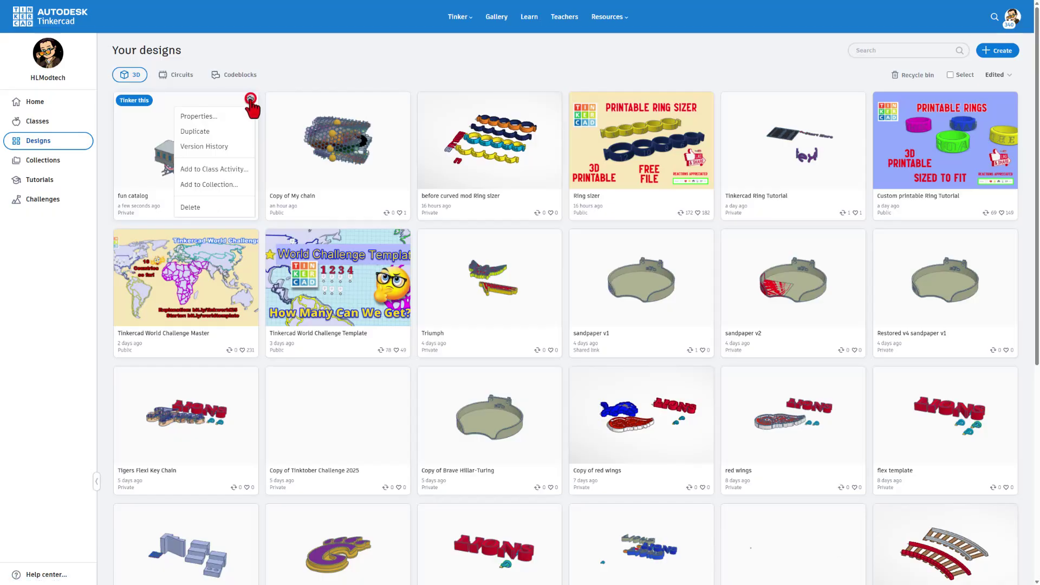
pyautogui.click(209, 116)
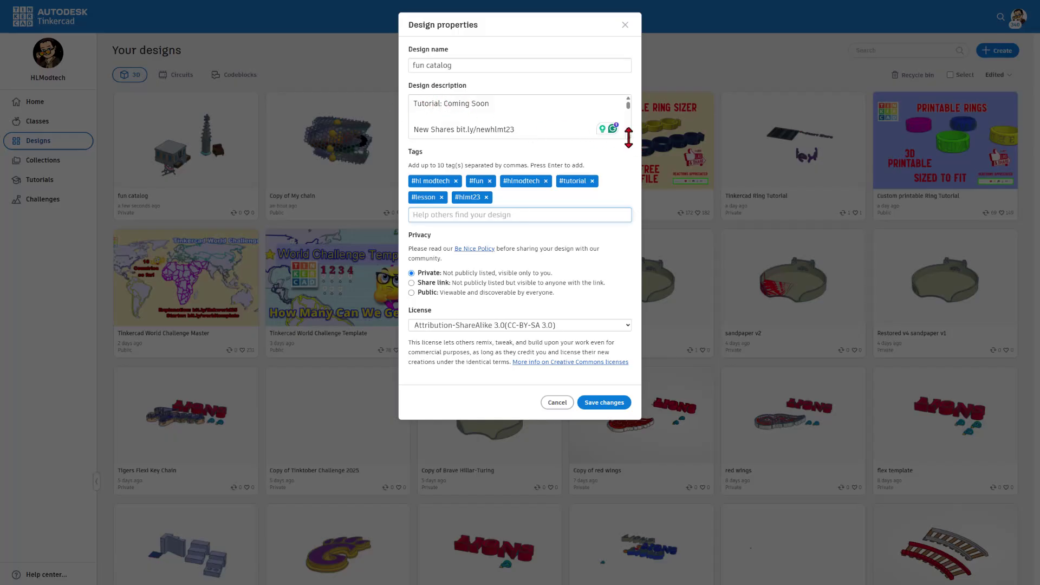
pyautogui.moveTo(629, 137)
pyautogui.mouseDown()
pyautogui.moveTo(623, 274)
pyautogui.moveTo(626, 142)
pyautogui.mouseUp()
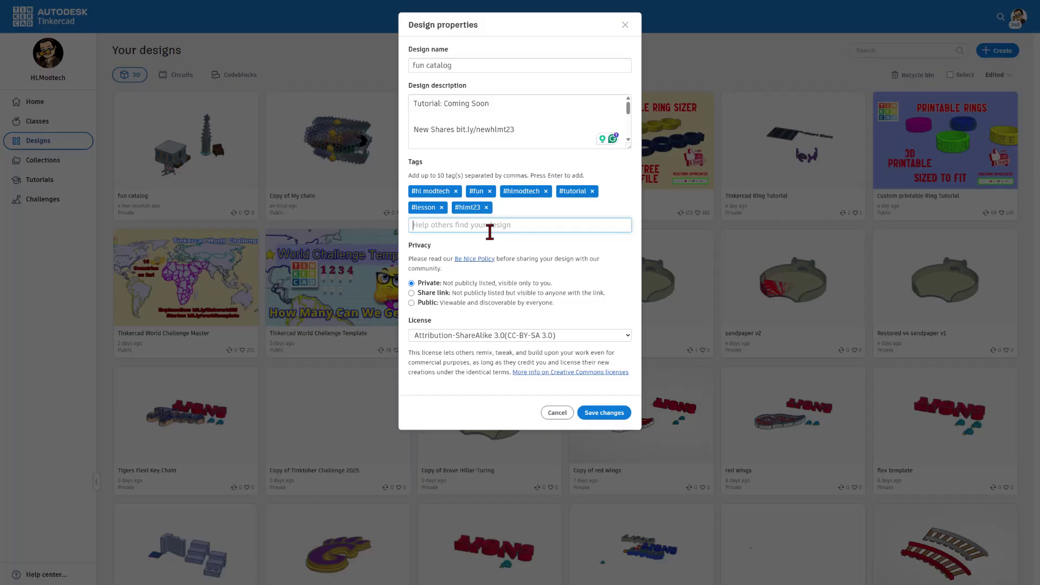
# Set privacy to Public and keep the Attribution-ShareAlike 3.0 license
pyautogui.click(412, 302)
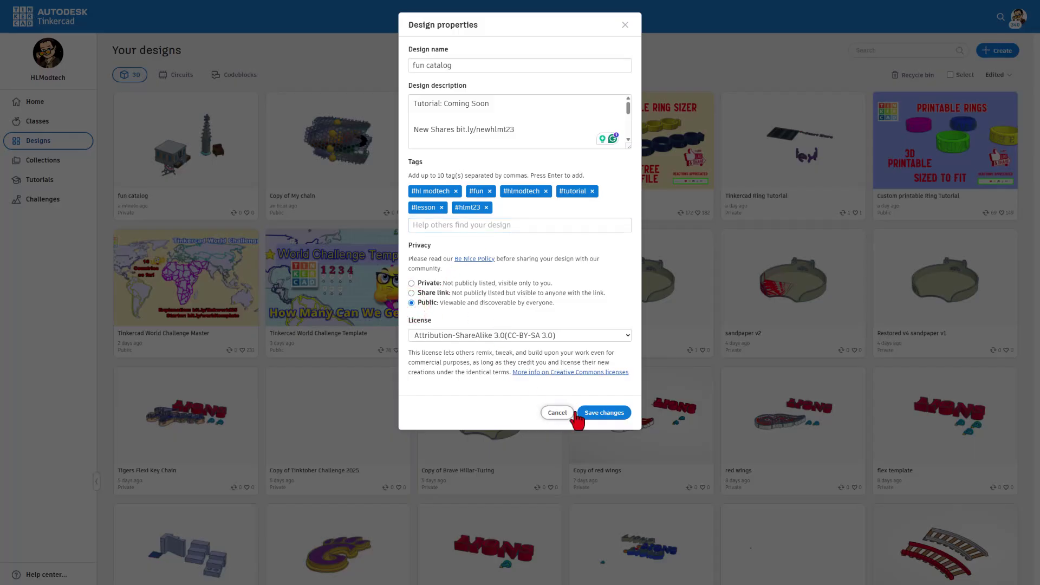
pyautogui.click(470, 335)
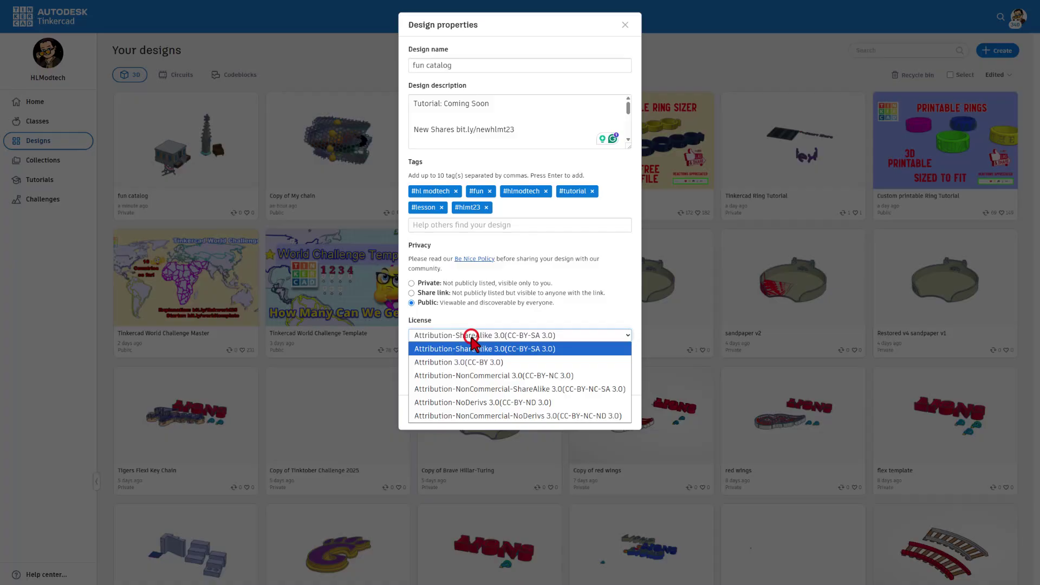
pyautogui.click(466, 403)
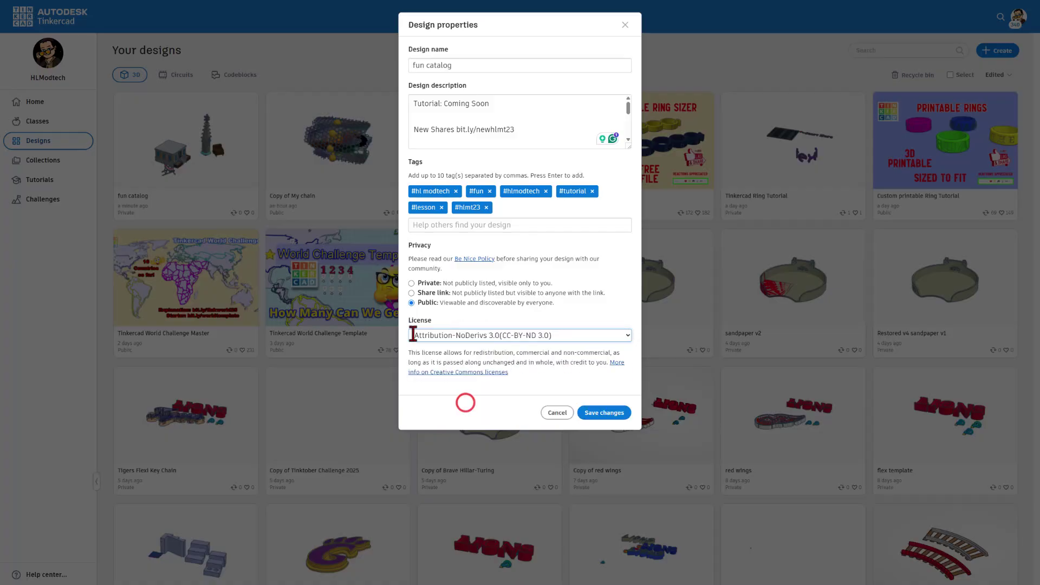
pyautogui.click(489, 336)
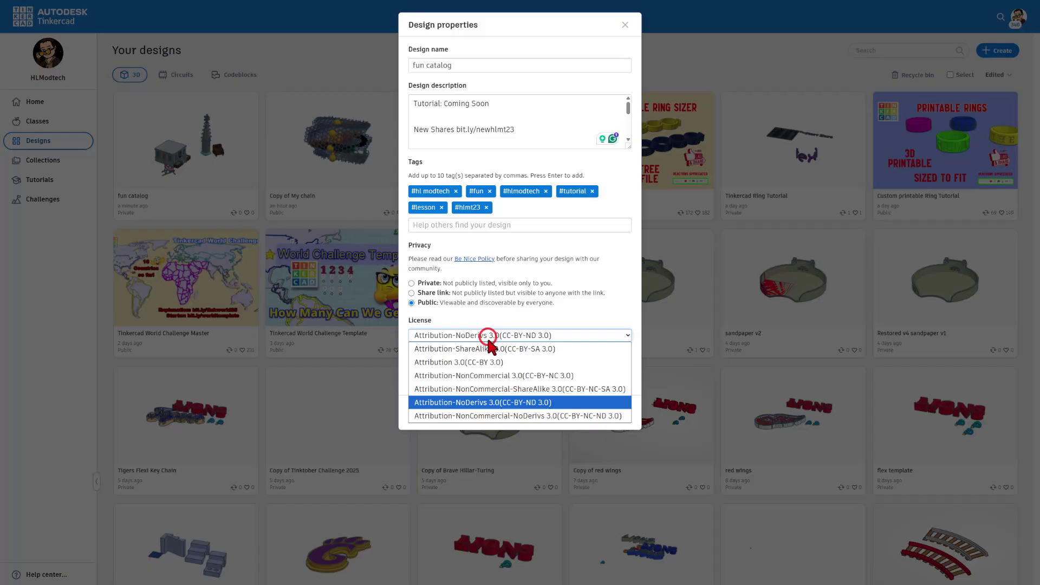
pyautogui.click(457, 345)
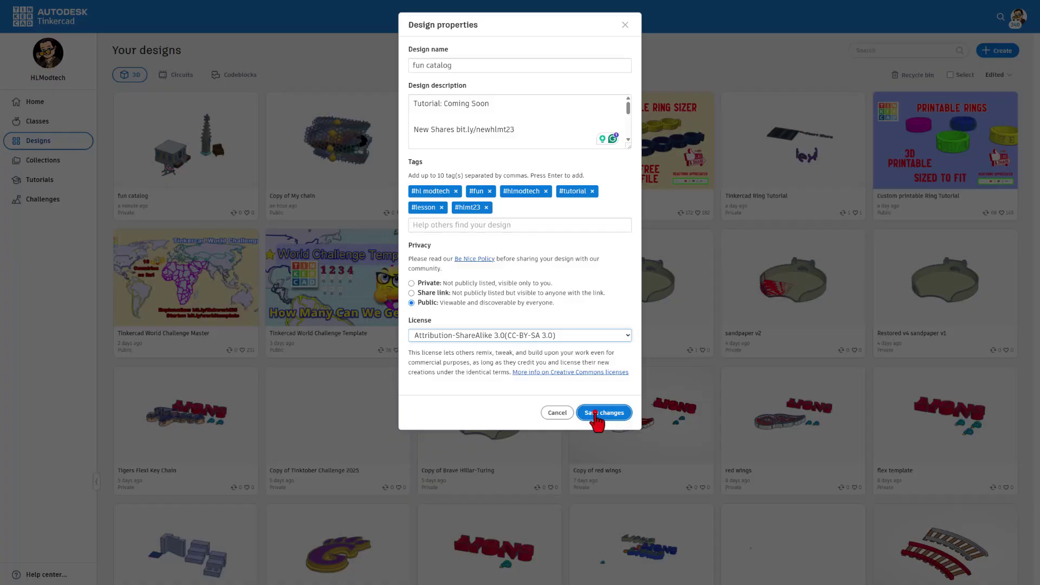
# Save the Public properties and preview the ASE Exhibition Race Car in the Community gallery
pyautogui.click(595, 413)
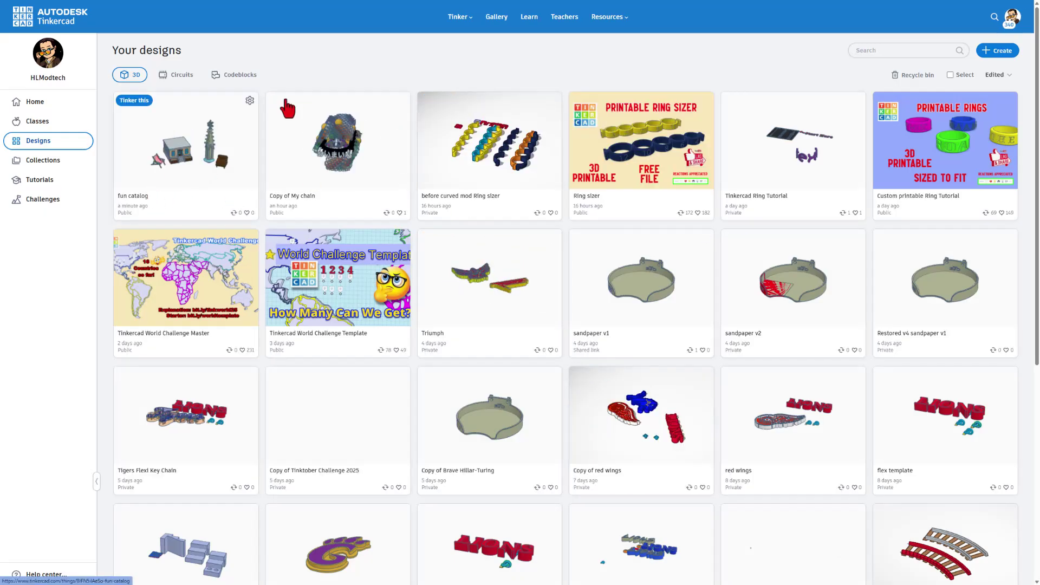
pyautogui.click(496, 16)
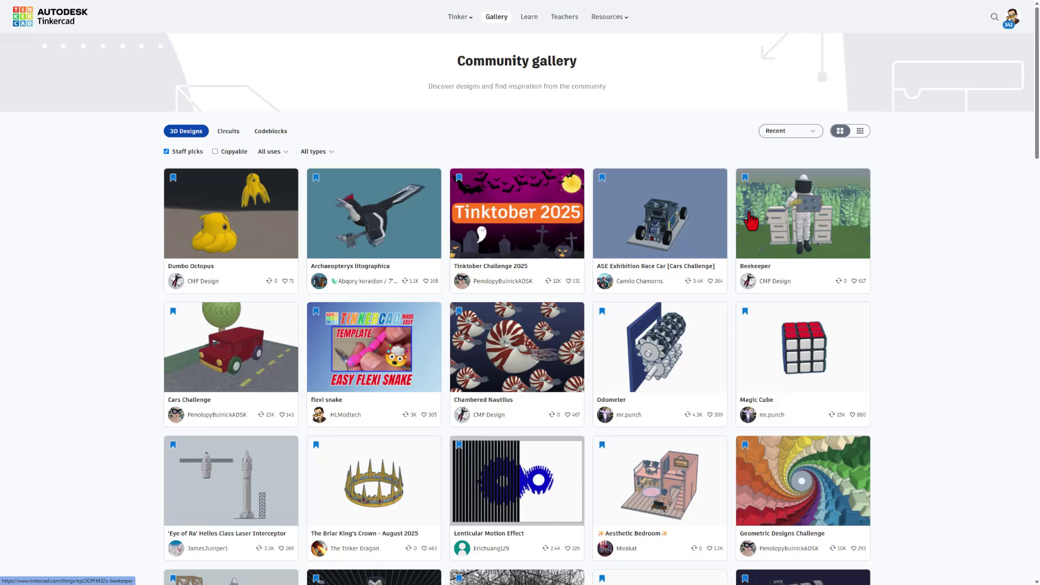
pyautogui.click(638, 219)
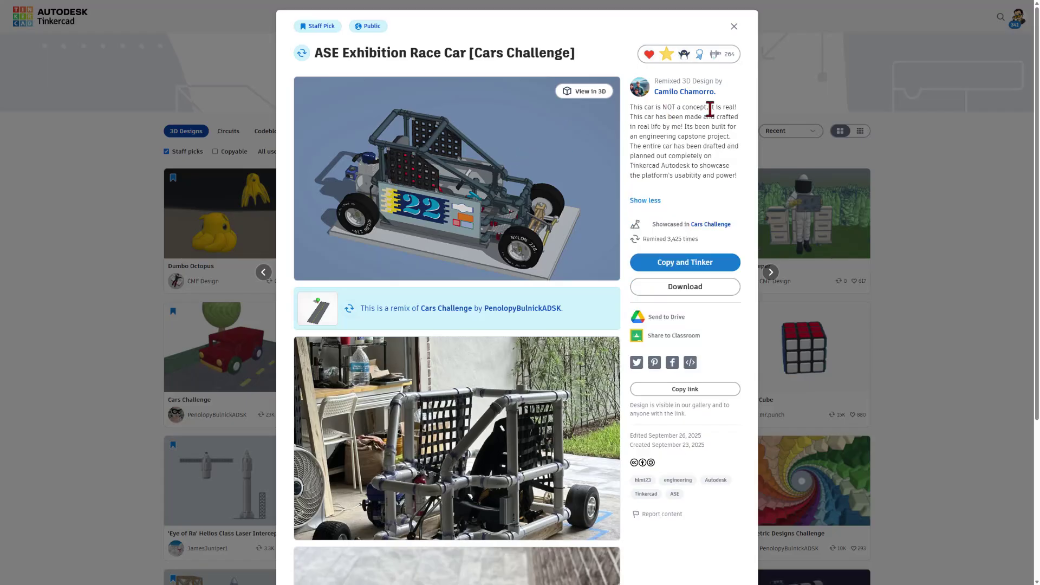
pyautogui.click(778, 101)
# Read the flexi snake design's full description, then close its details without reacting
pyautogui.click(373, 334)
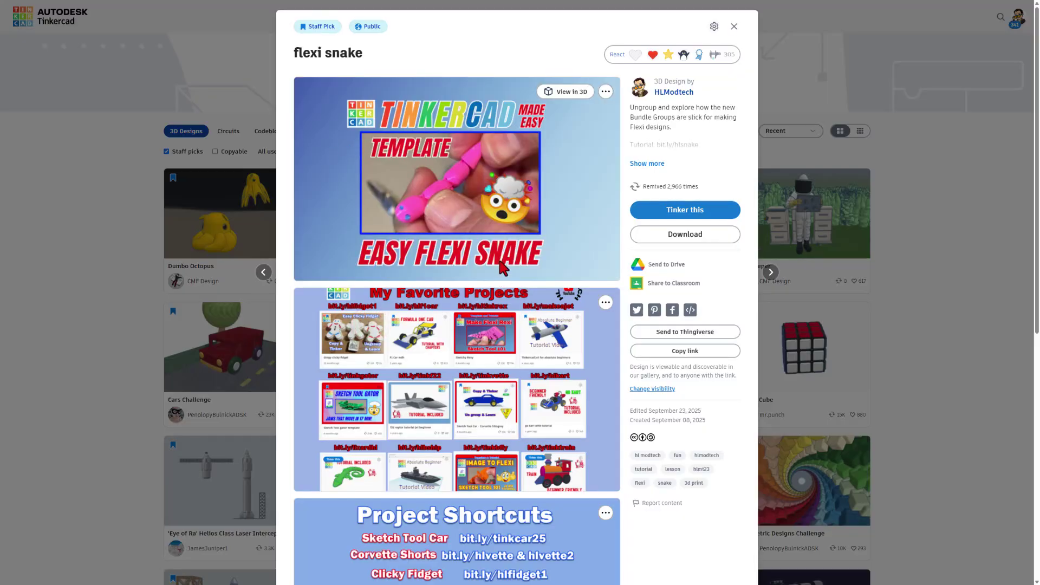
pyautogui.scroll(-2, 504, 268)
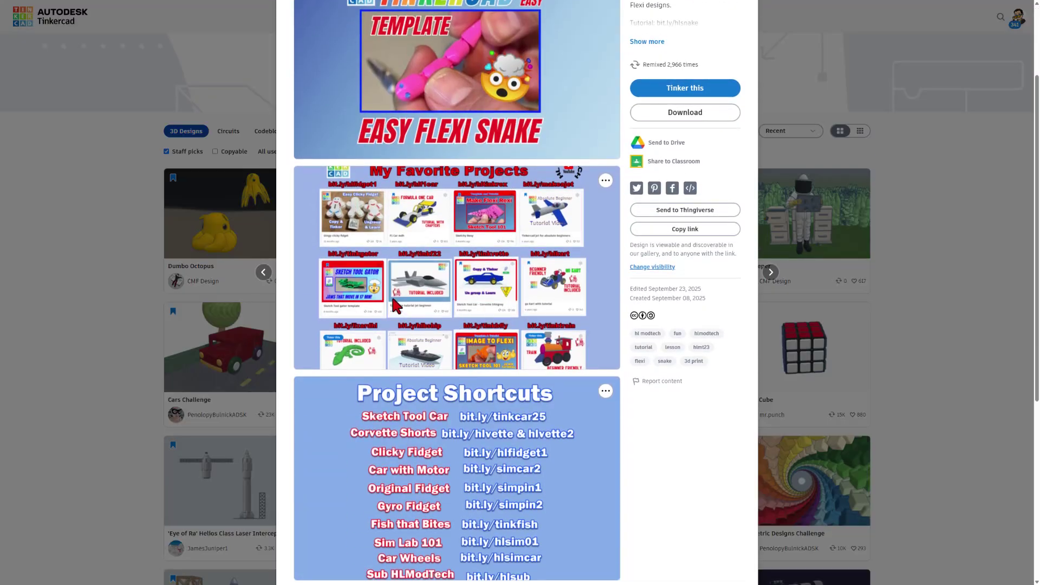
pyautogui.scroll(2, 426, 297)
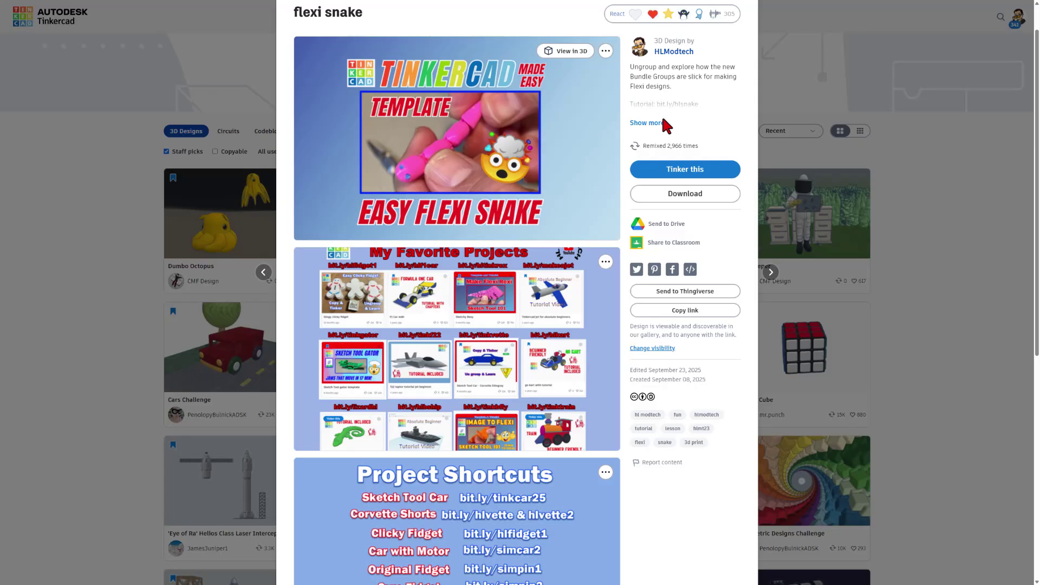
pyautogui.click(658, 124)
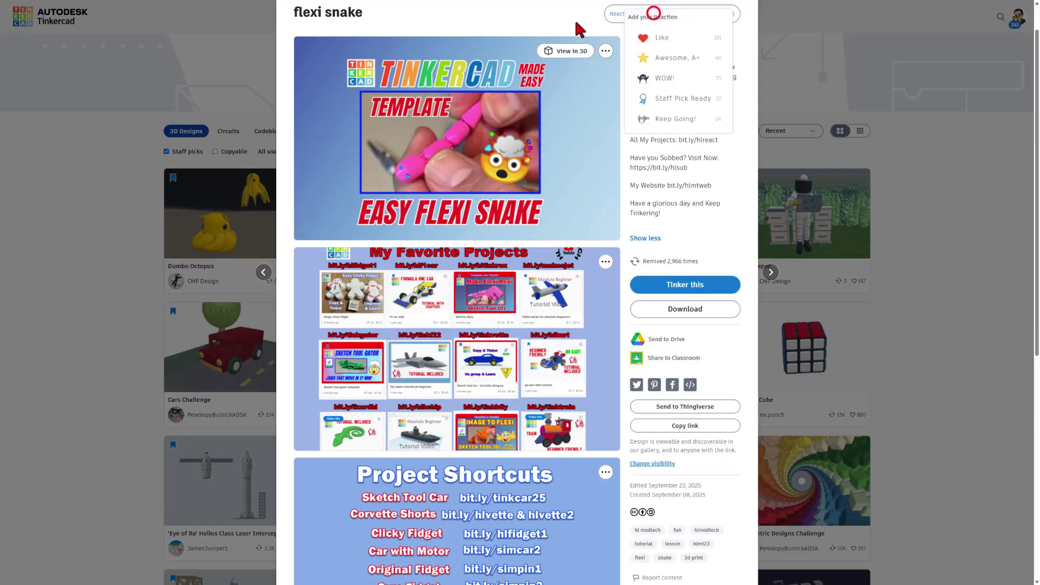
pyautogui.click(557, 18)
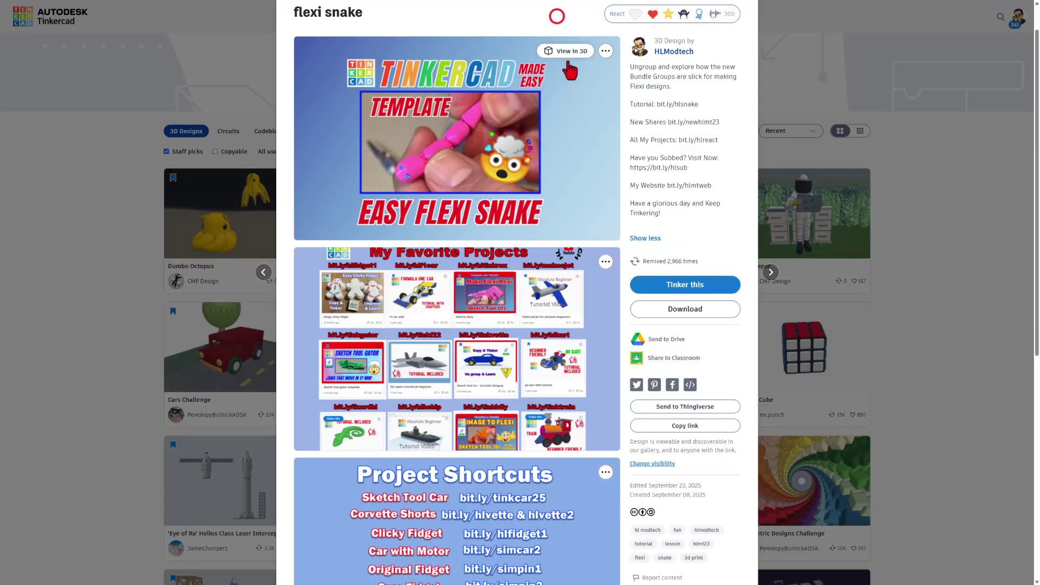
pyautogui.click(764, 67)
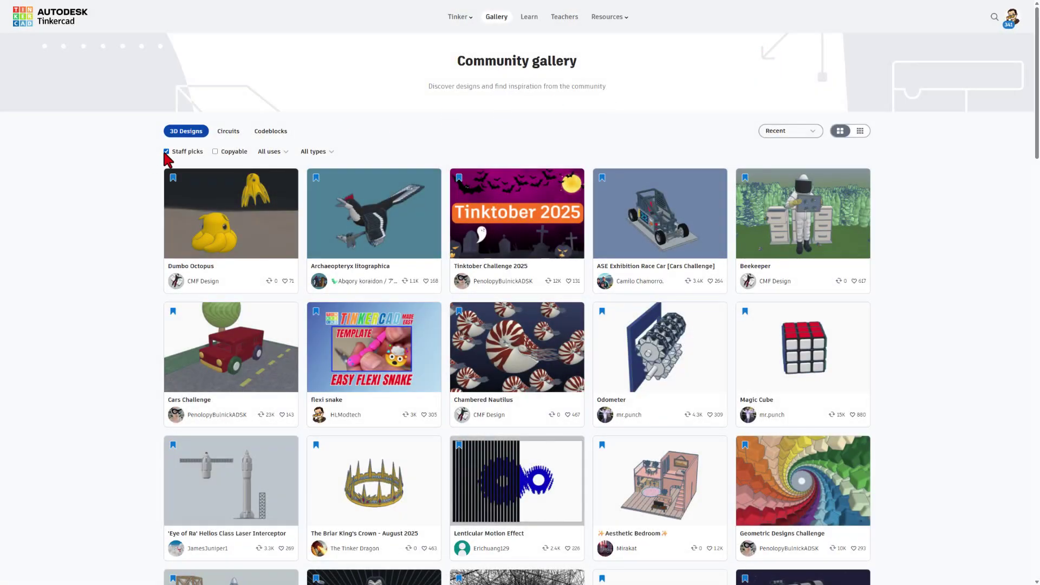
# Show all recent designs as a small-card grid and give Clawrenzo an Awesome reaction
pyautogui.click(165, 152)
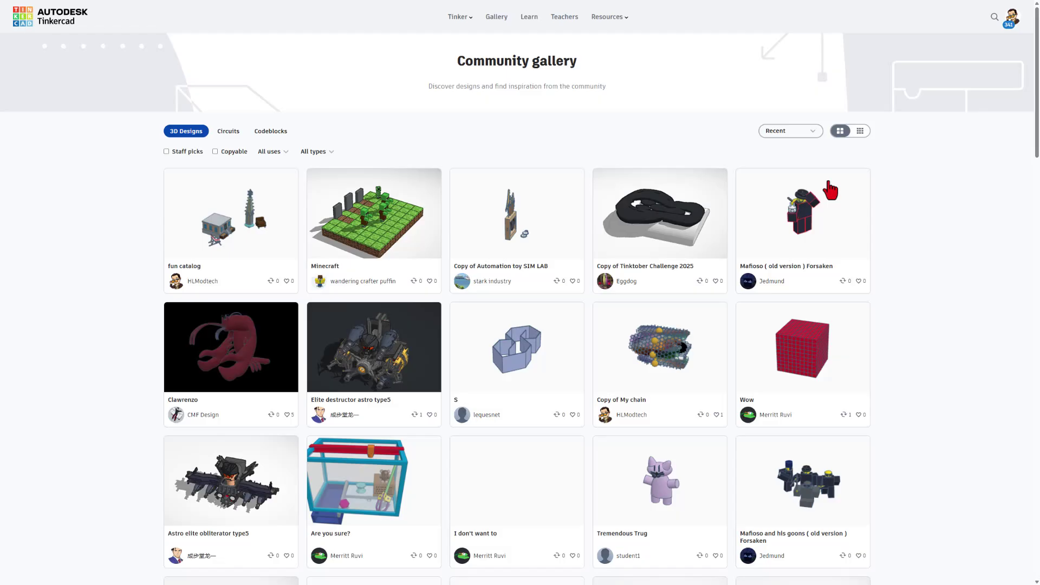
pyautogui.click(861, 131)
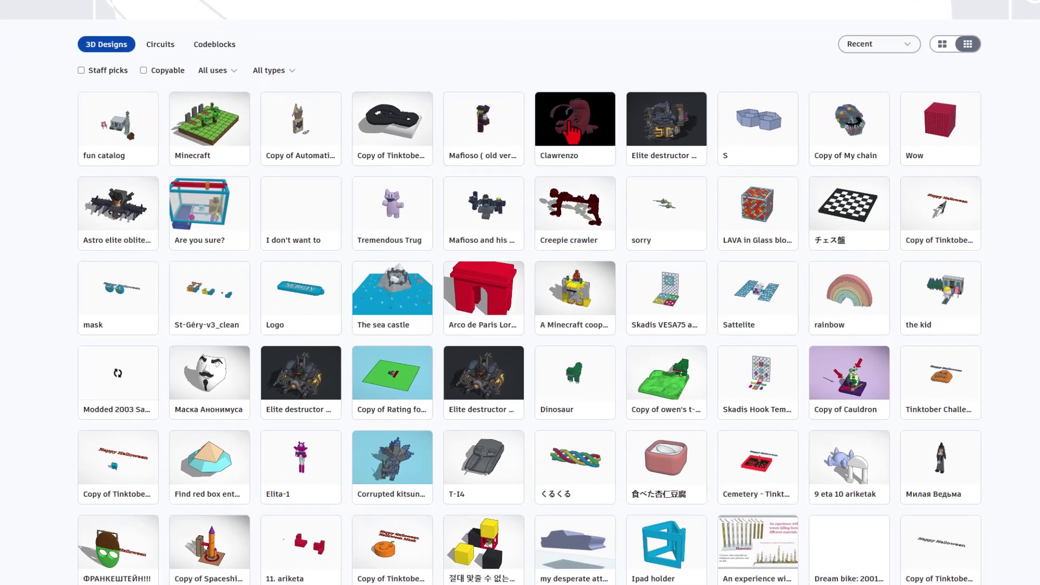
pyautogui.click(572, 131)
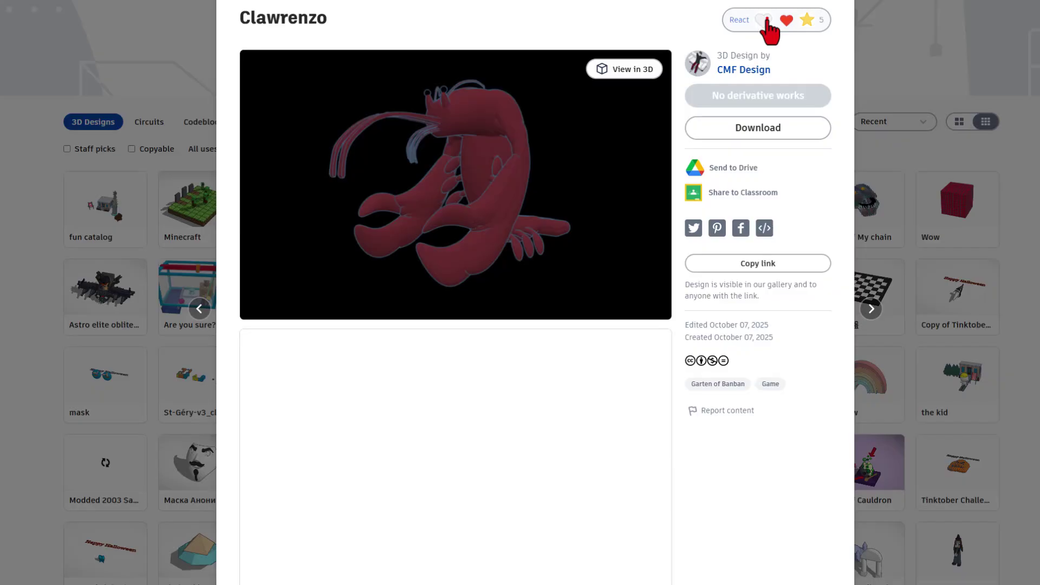
pyautogui.click(762, 20)
pyautogui.click(753, 77)
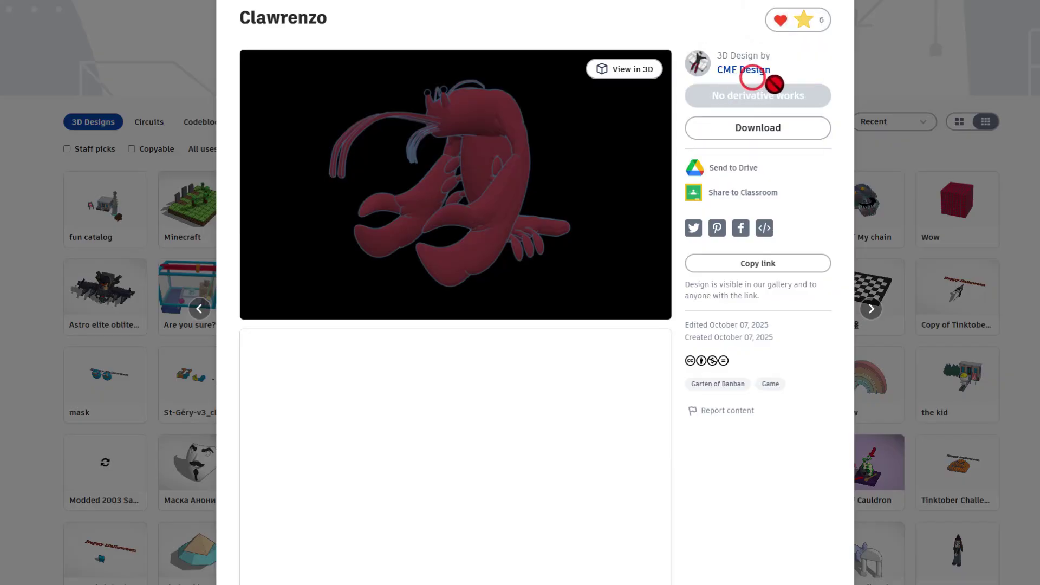
pyautogui.click(930, 54)
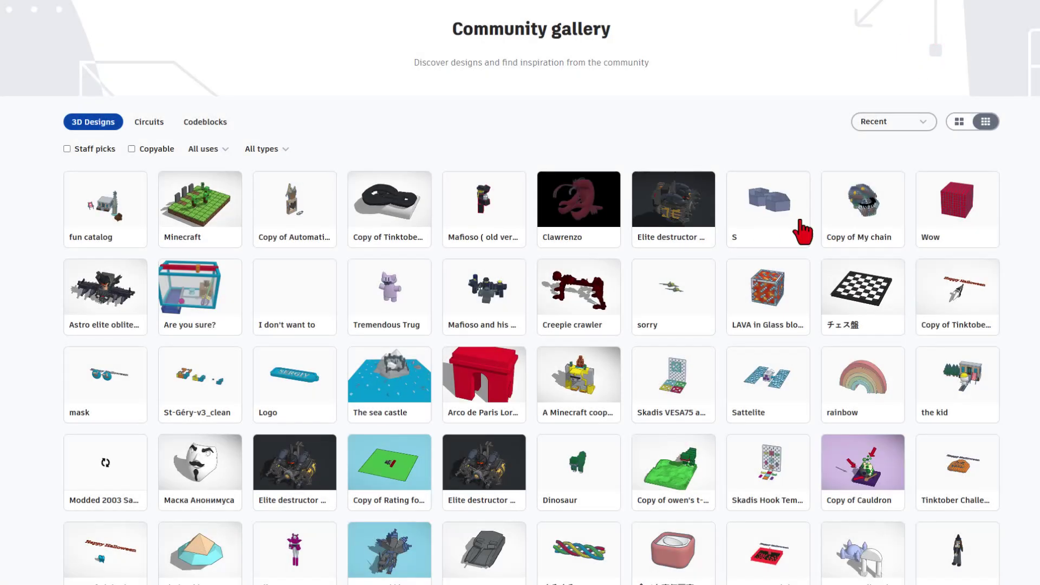
# Give Tremendous Trug and the Minecraft golem design Awesome, A+ reactions
pyautogui.click(383, 290)
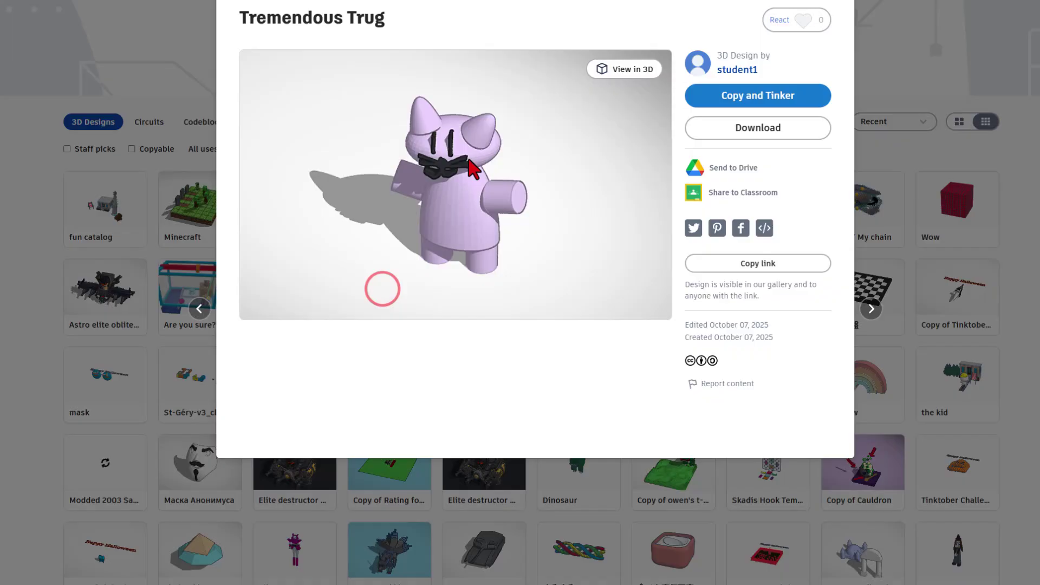
pyautogui.click(803, 20)
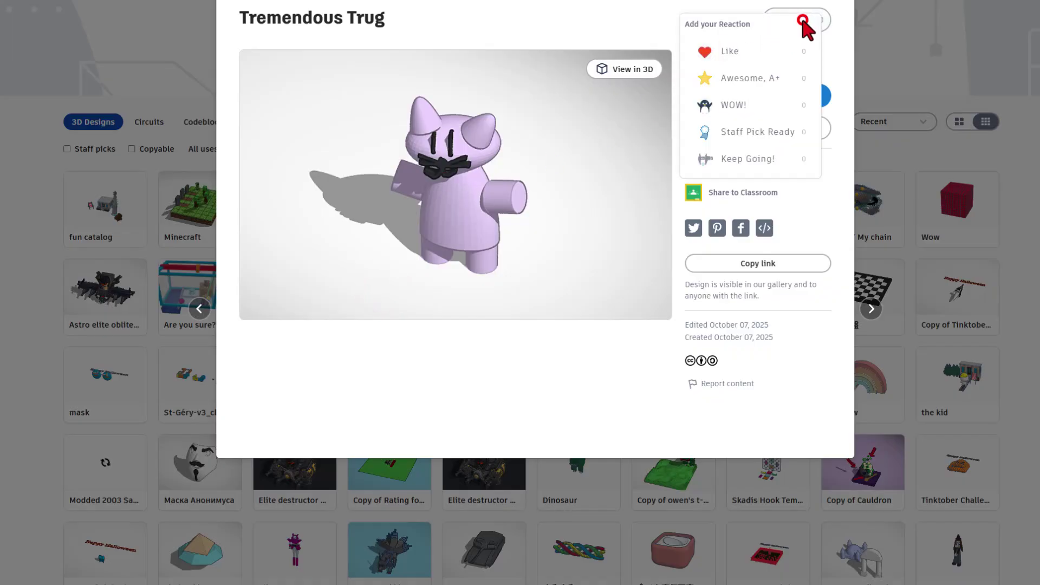
pyautogui.click(780, 79)
pyautogui.click(883, 31)
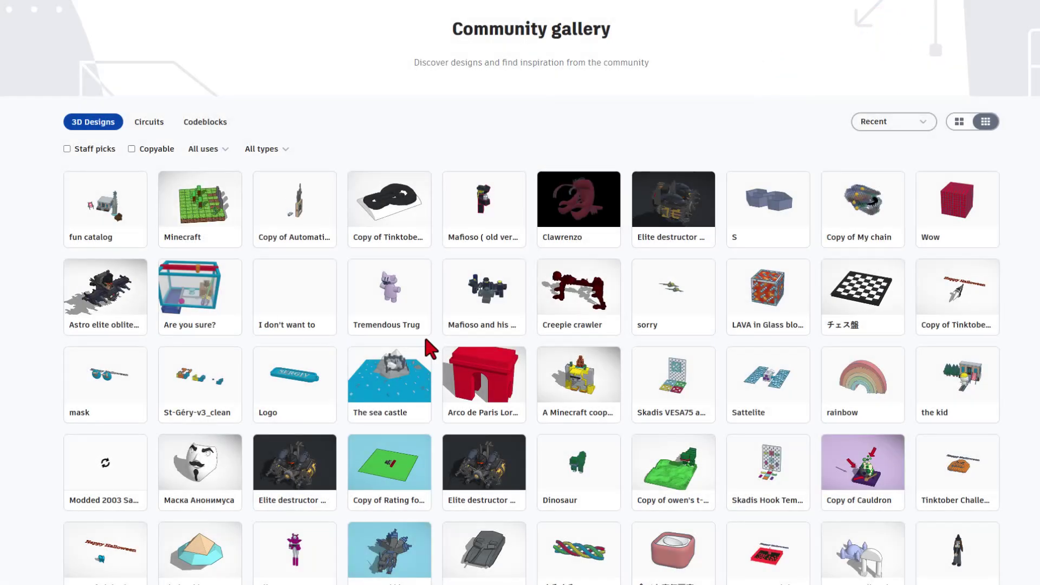
pyautogui.click(564, 367)
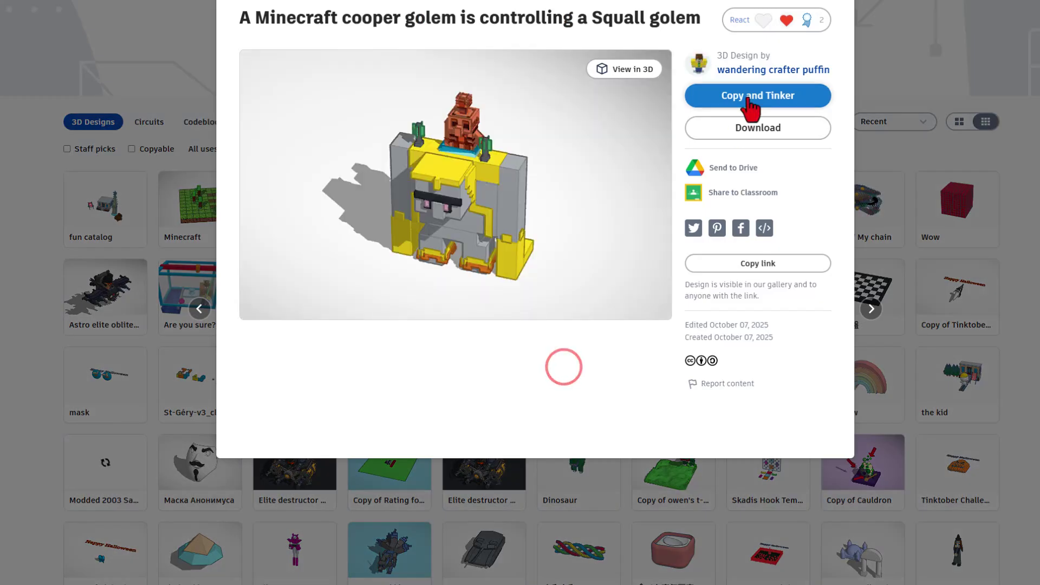
pyautogui.click(750, 20)
pyautogui.click(763, 77)
pyautogui.click(887, 52)
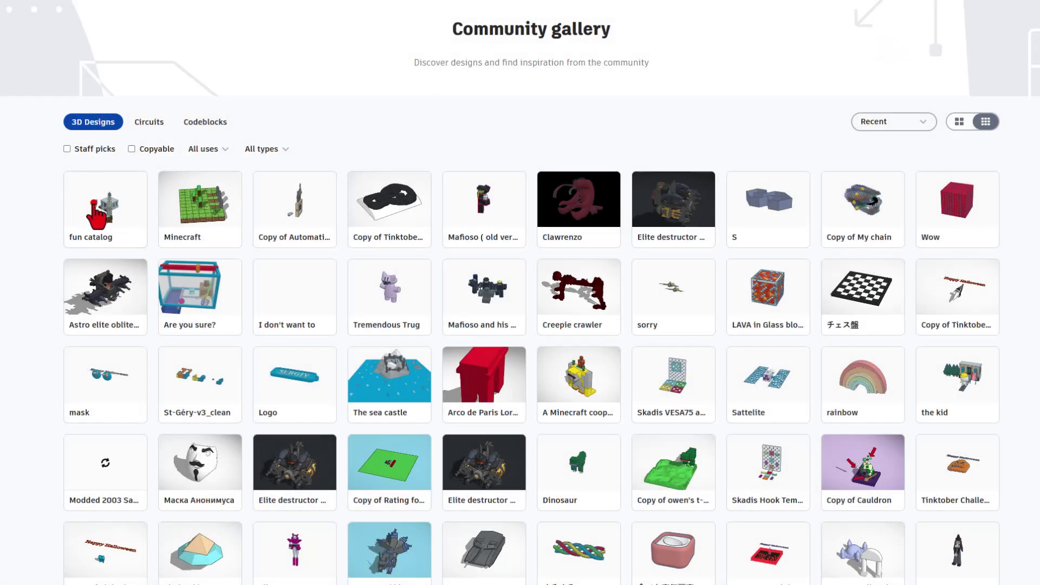
# Load the fun catalog model in the 3D viewer and orbit it to a front-right view
pyautogui.click(90, 206)
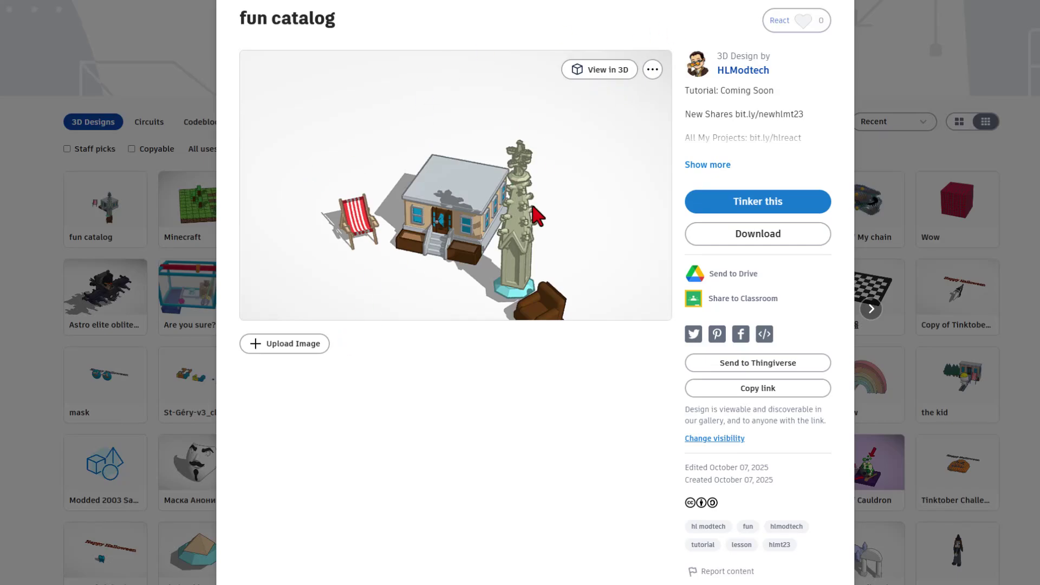
pyautogui.click(606, 73)
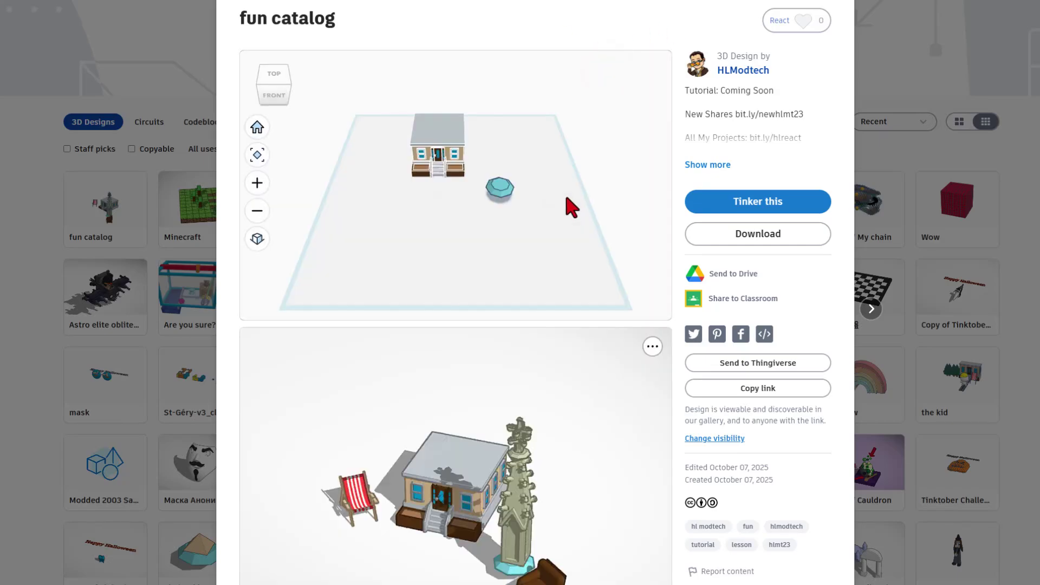
pyautogui.click(582, 191)
pyautogui.moveTo(457, 187); pyautogui.dragTo(425, 174)
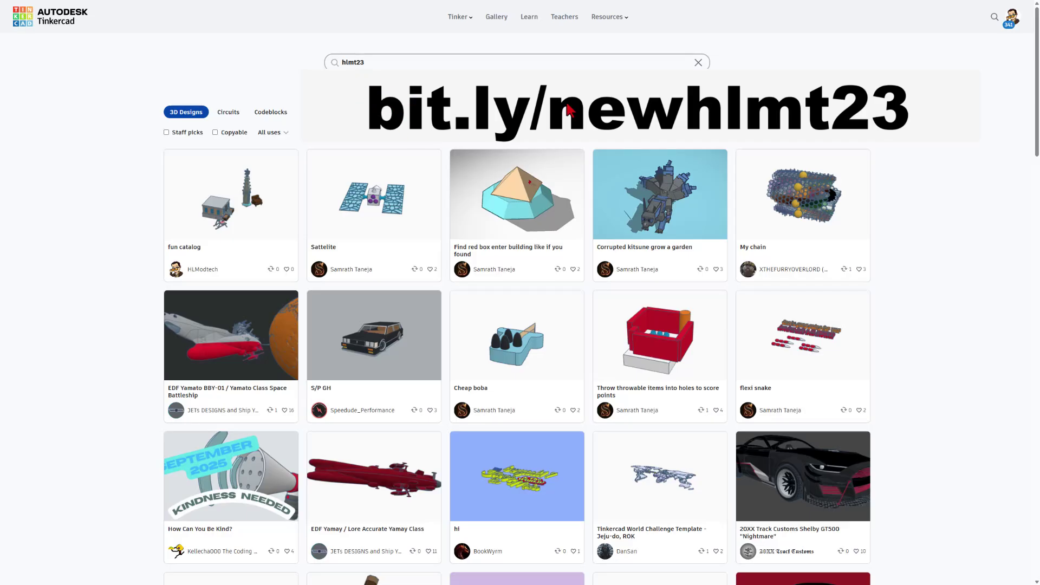
# Scroll the hlmt23 results and add a reaction to the S/P GH design
pyautogui.scroll(-2, 366, 228)
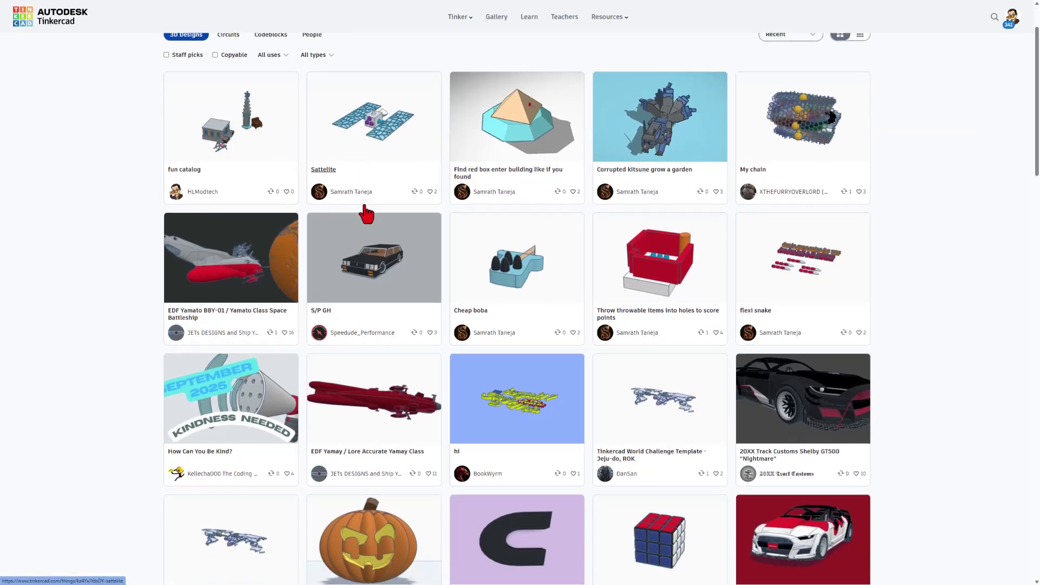
pyautogui.click(386, 258)
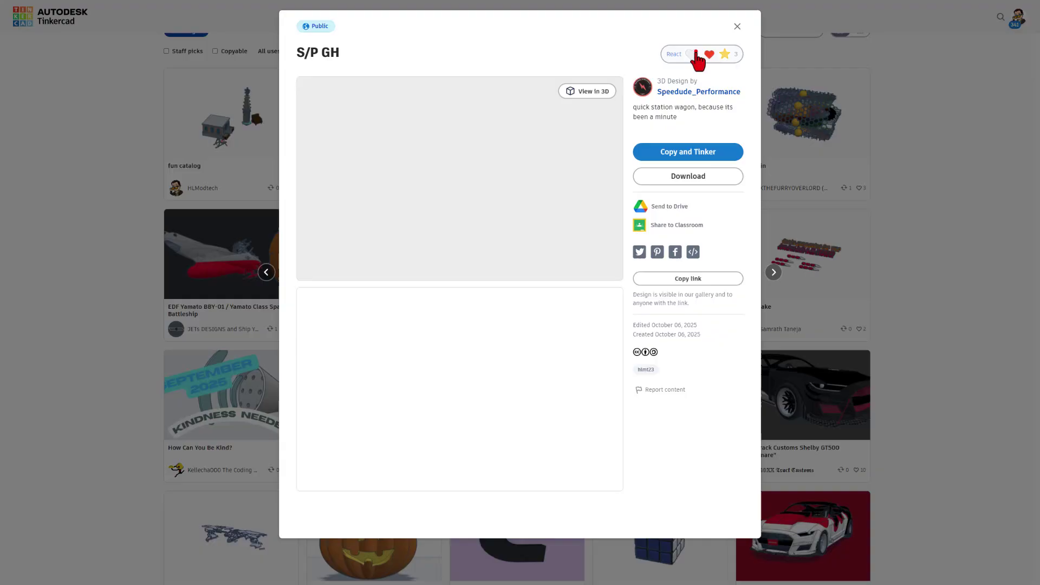
pyautogui.click(698, 54)
pyautogui.click(680, 101)
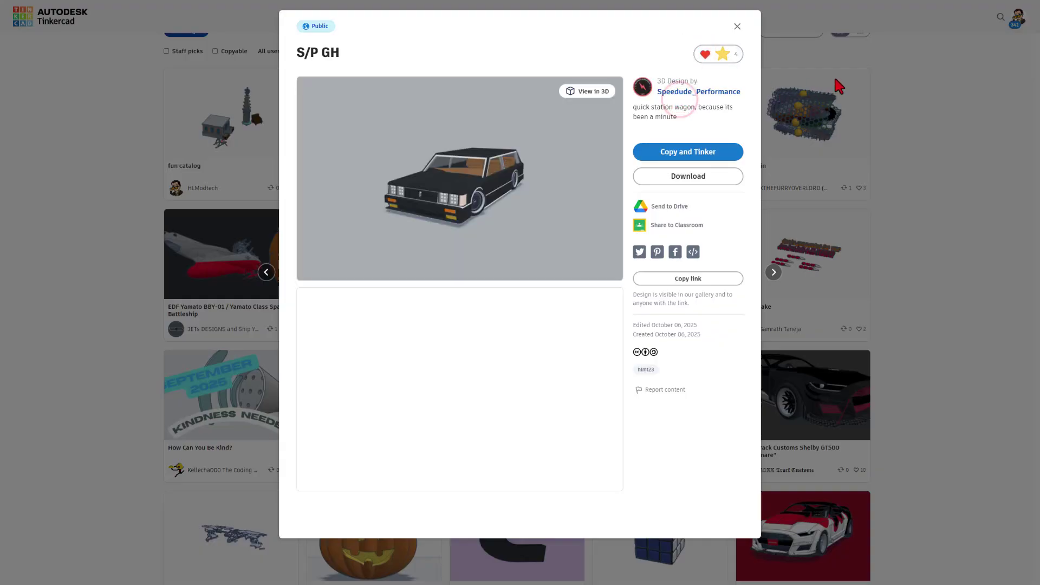
pyautogui.click(847, 57)
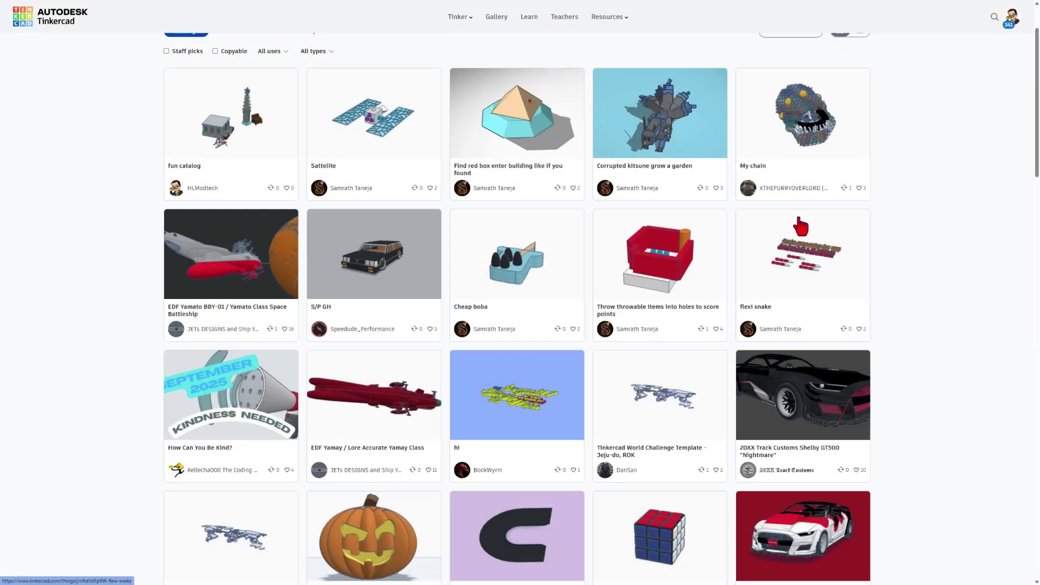
# Look over flexi snake and How Can You Be Kind?, then open the Shelby GT500 'Nightmare' design
pyautogui.click(826, 269)
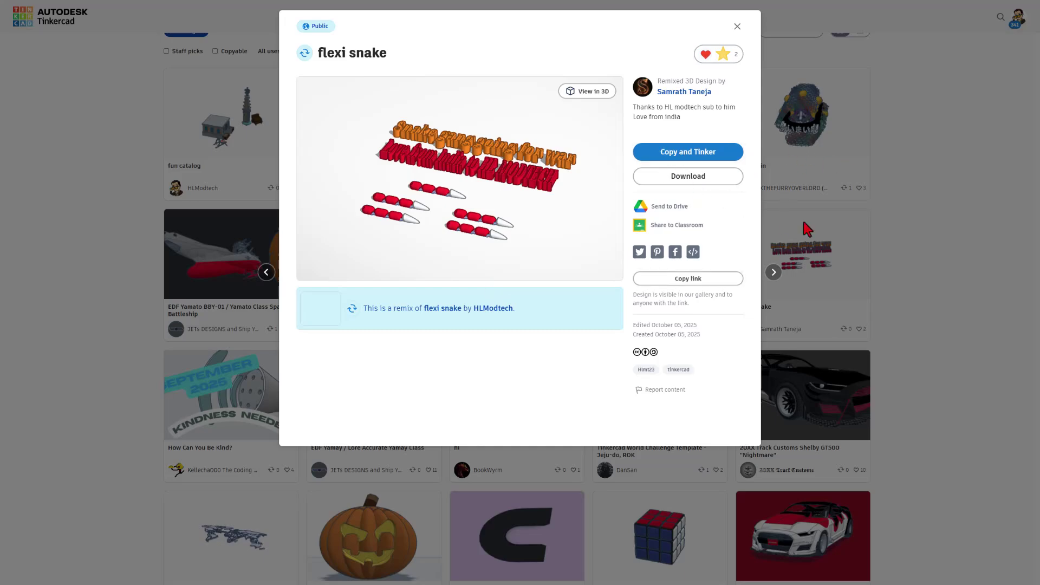
pyautogui.click(924, 247)
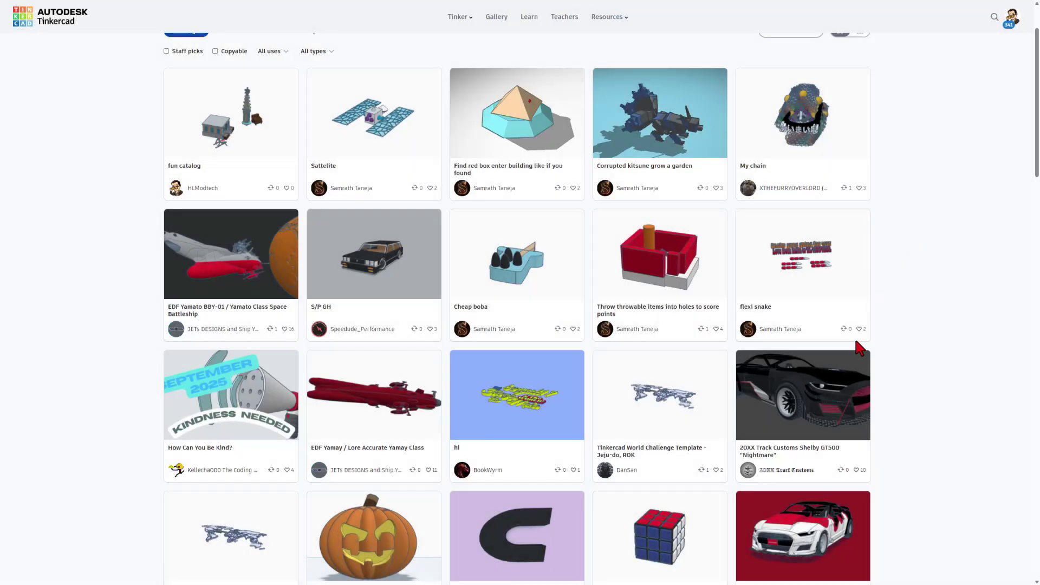
pyautogui.click(205, 417)
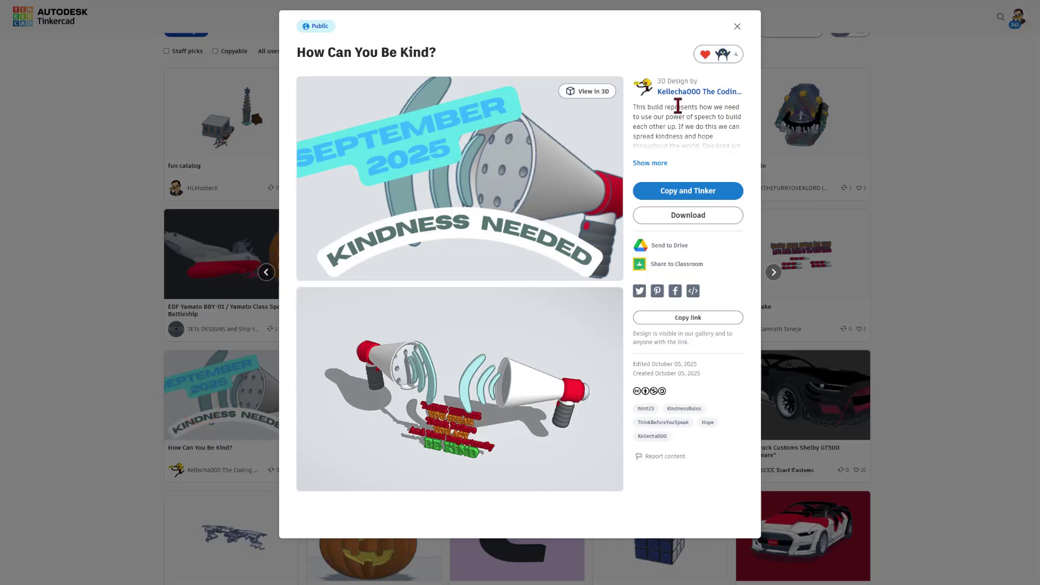
pyautogui.click(985, 210)
pyautogui.click(808, 385)
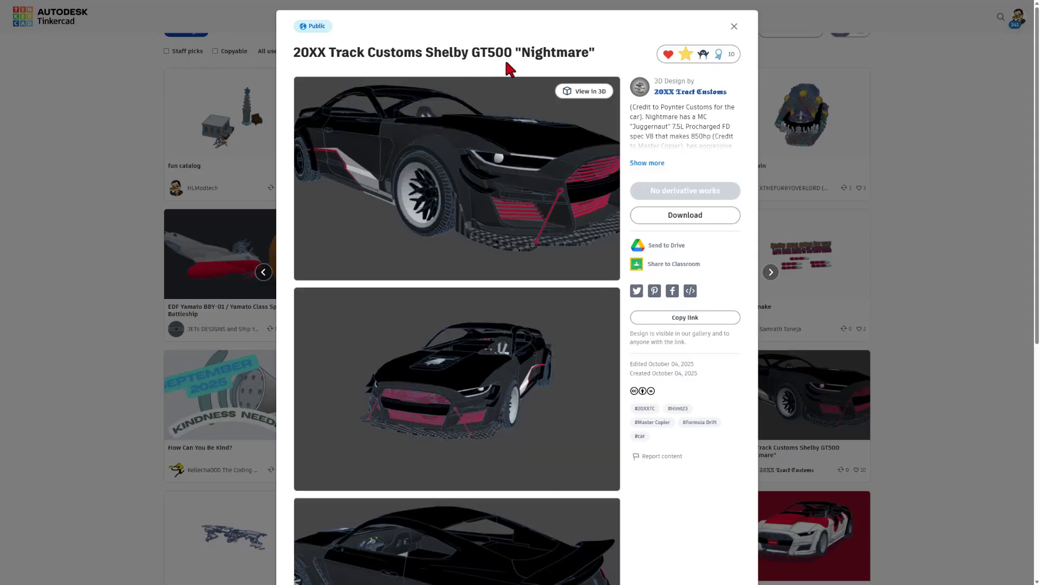
# Load the Shelby GT500 'Nightmare' car in 3D and orbit it to view other sides
pyautogui.click(585, 92)
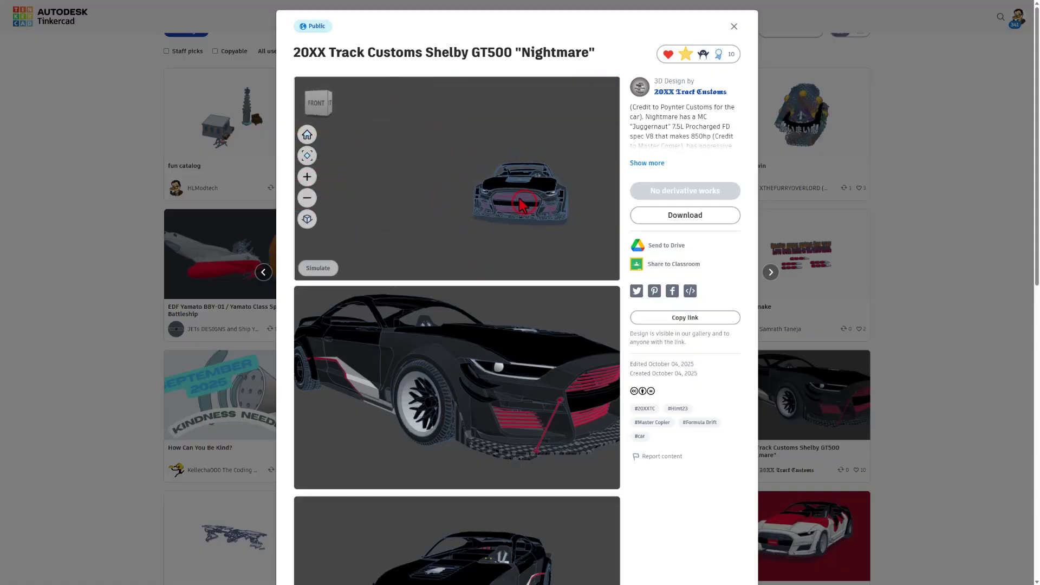
pyautogui.moveTo(431, 231)
pyautogui.mouseDown()
pyautogui.moveTo(364, 228)
pyautogui.moveTo(500, 240)
pyautogui.moveTo(523, 230)
pyautogui.moveTo(489, 200)
pyautogui.moveTo(519, 195)
pyautogui.moveTo(495, 200)
pyautogui.mouseUp()
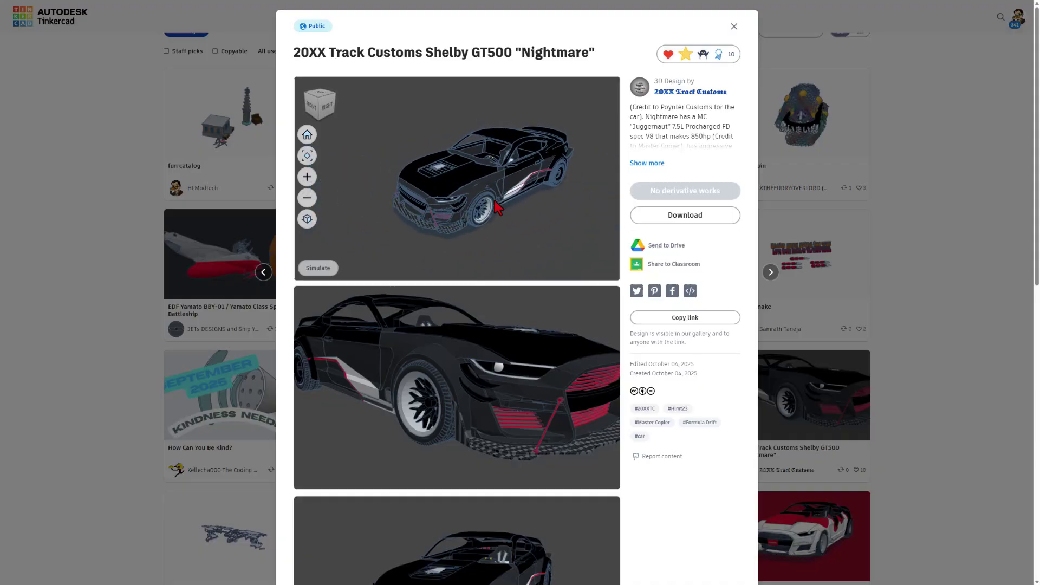